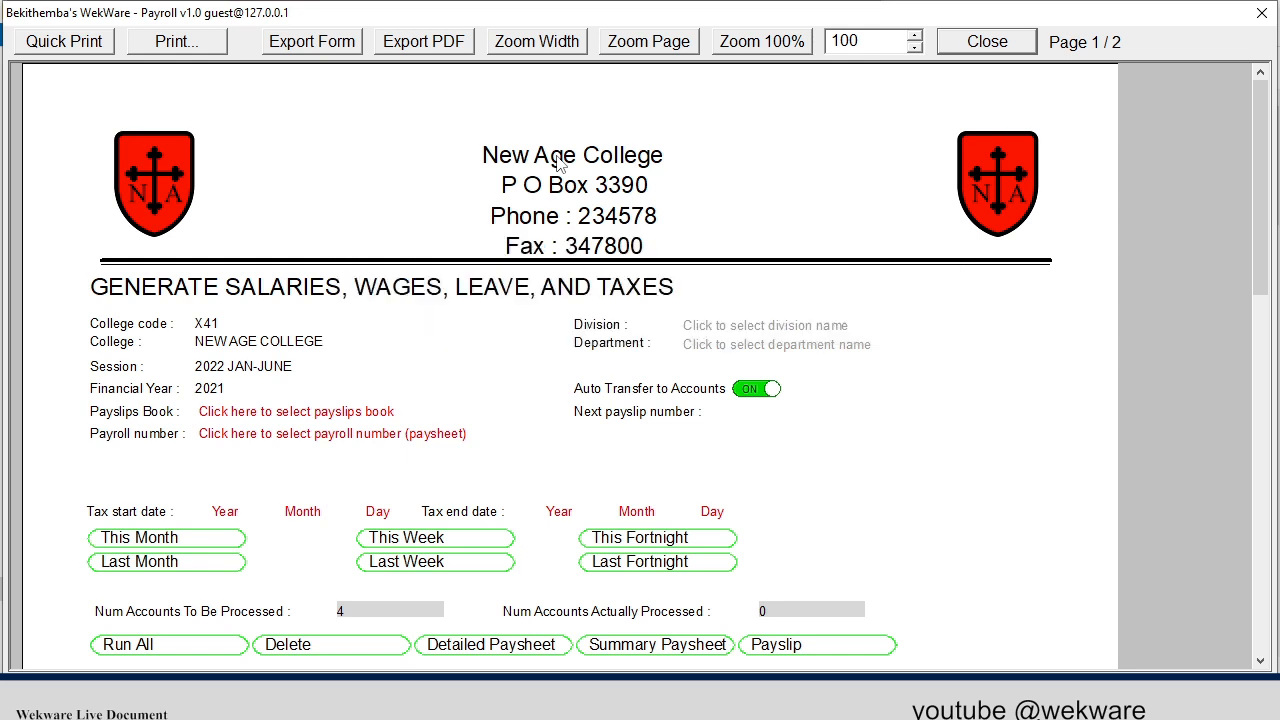
Fit the salary generation form to the window width and examine its header fields, account counts and result tables on both pages.
{"action": "left_click", "coordinate": [575, 46]}
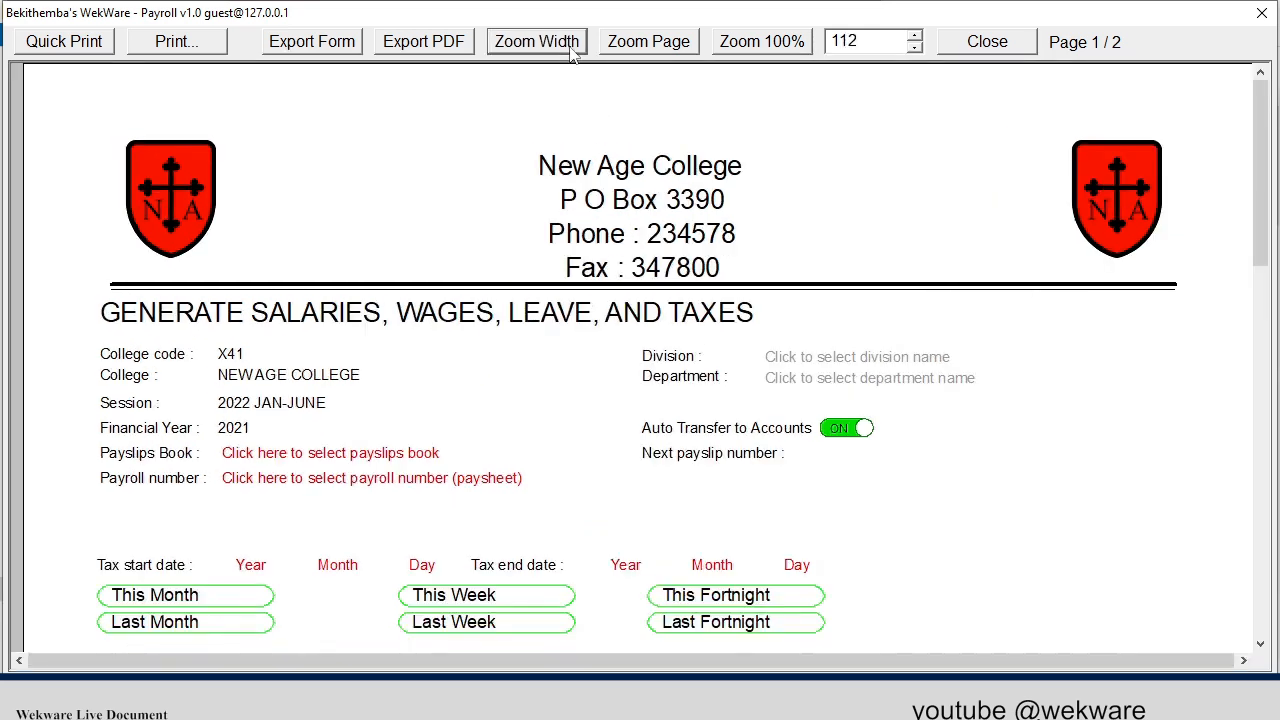
{"action": "scroll", "coordinate": [655, 192], "scroll_direction": "down", "scroll_amount": 1}
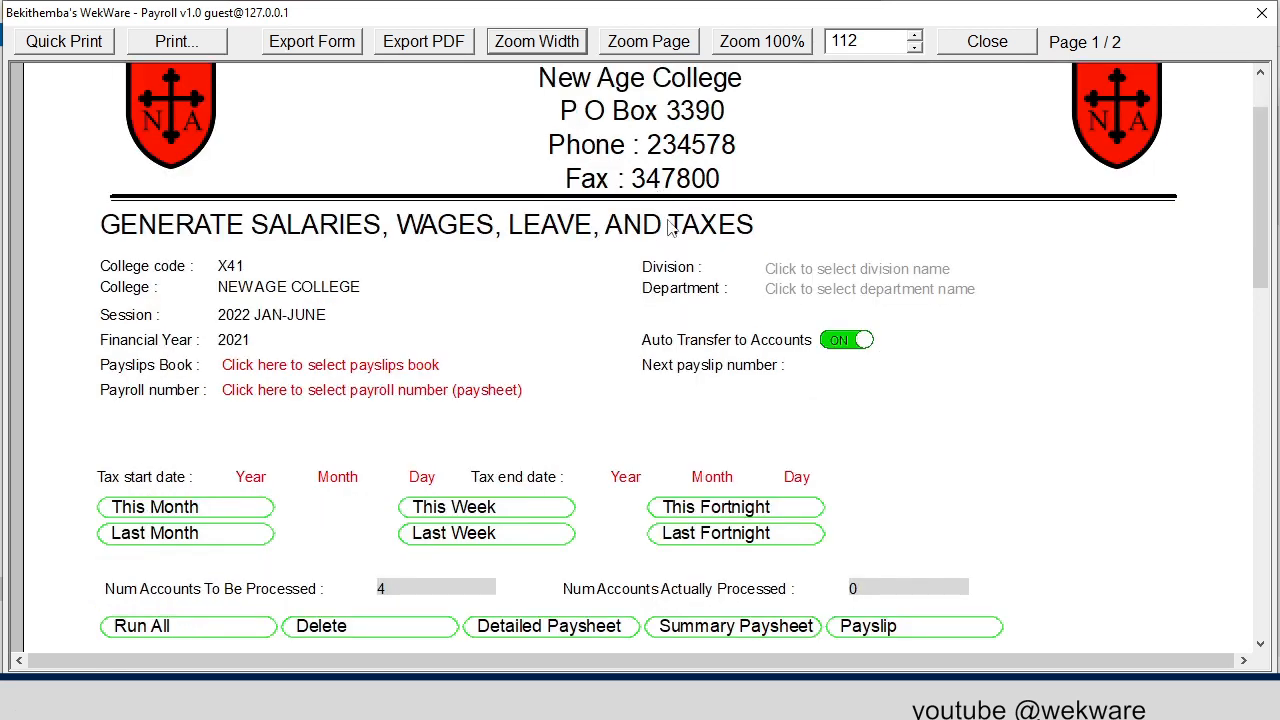
{"action": "scroll", "coordinate": [670, 232], "scroll_direction": "down", "scroll_amount": 1}
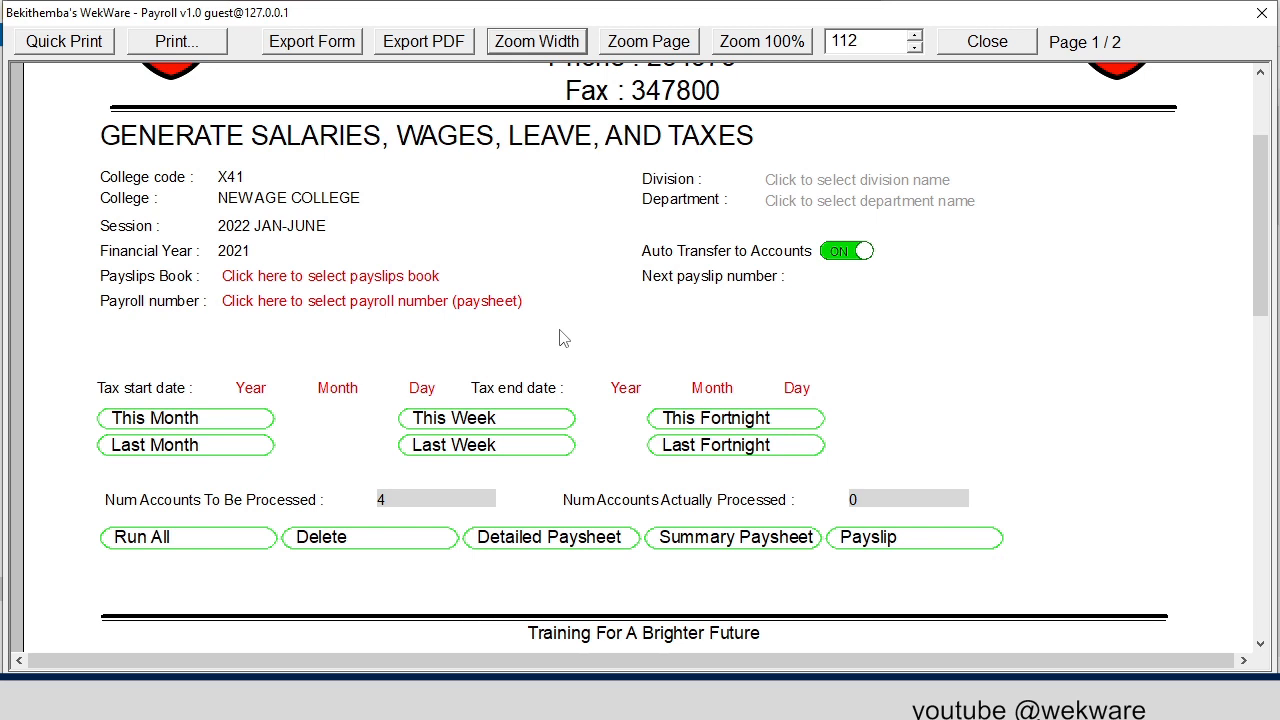
{"action": "scroll", "coordinate": [570, 335], "scroll_direction": "down", "scroll_amount": 4}
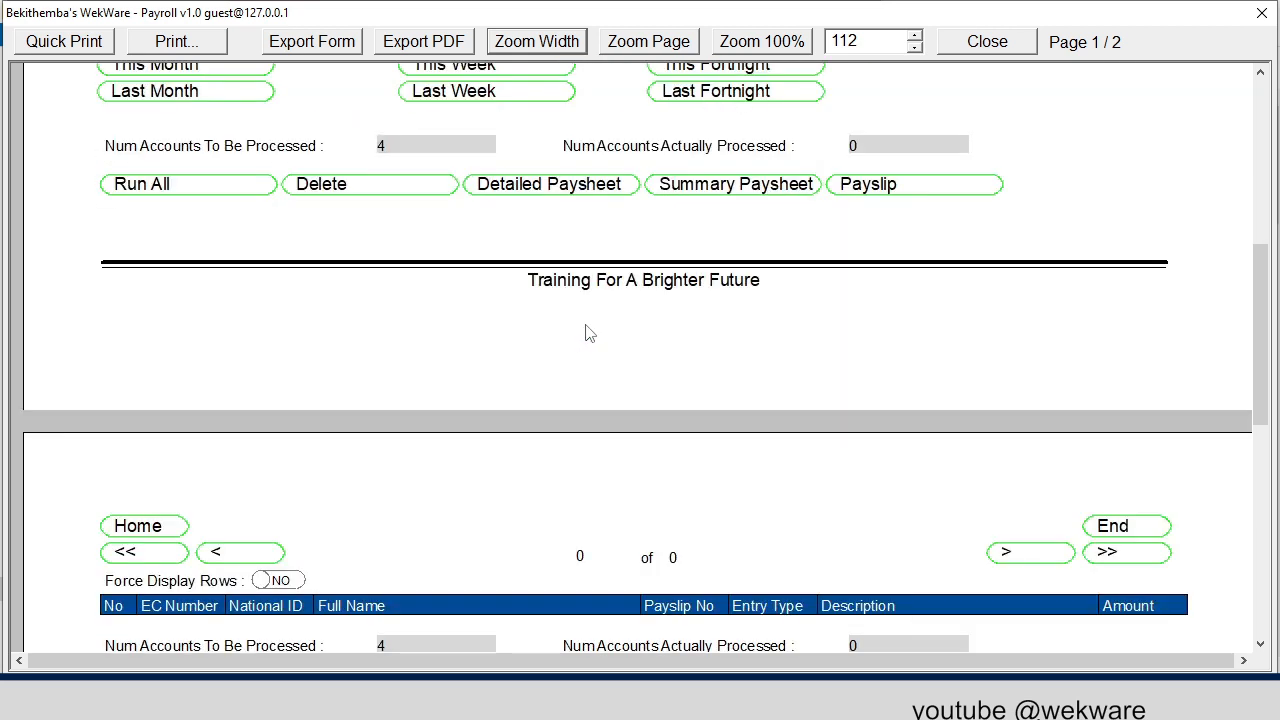
{"action": "scroll", "coordinate": [587, 330], "scroll_direction": "down", "scroll_amount": 2}
{"action": "scroll", "coordinate": [587, 330], "scroll_direction": "up", "scroll_amount": 2}
{"action": "scroll", "coordinate": [585, 341], "scroll_direction": "down", "scroll_amount": 2}
{"action": "scroll", "coordinate": [585, 341], "scroll_direction": "up", "scroll_amount": 2}
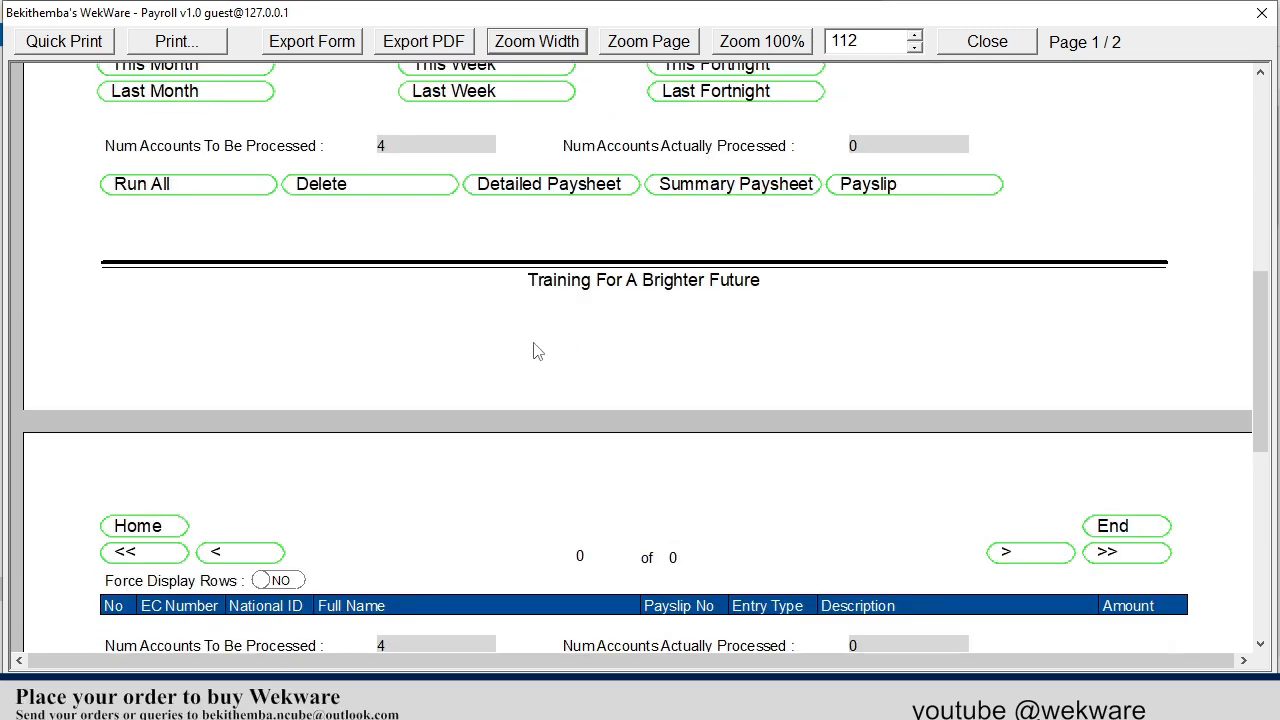
{"action": "scroll", "coordinate": [535, 350], "scroll_direction": "down", "scroll_amount": 2}
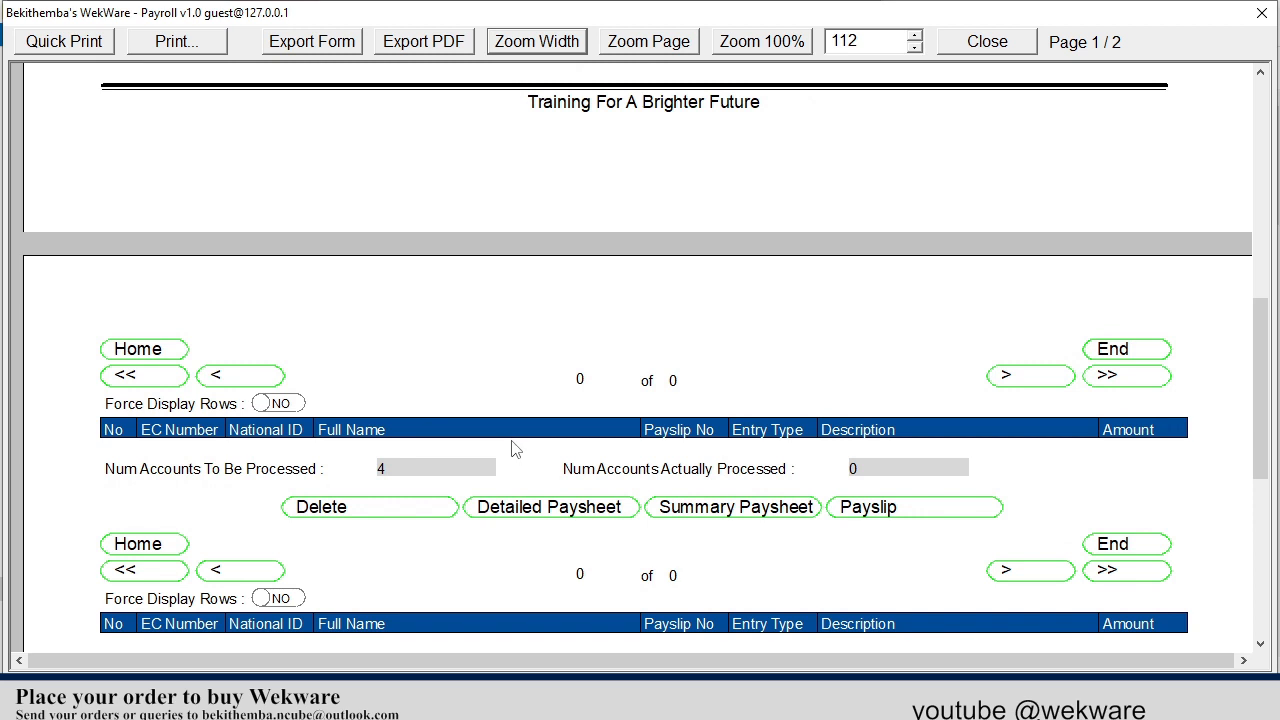
{"action": "scroll", "coordinate": [512, 448], "scroll_direction": "down", "scroll_amount": 2}
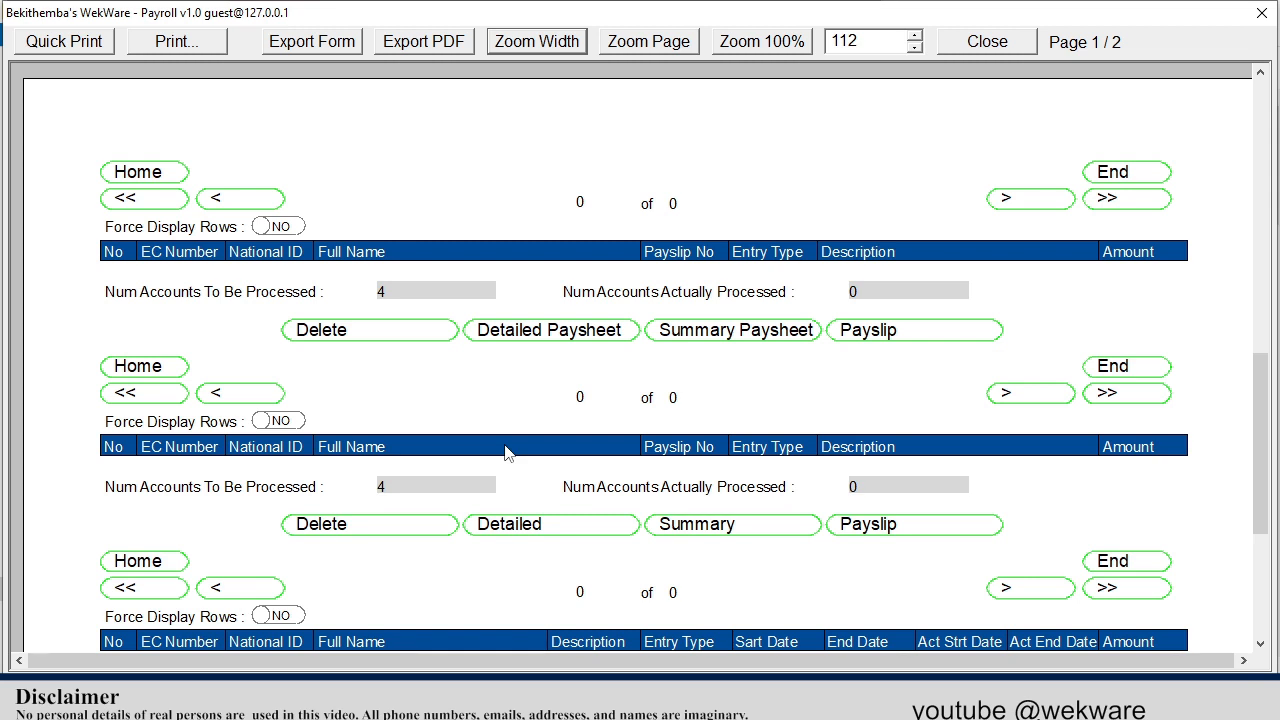
{"action": "scroll", "coordinate": [505, 452], "scroll_direction": "down", "scroll_amount": 3}
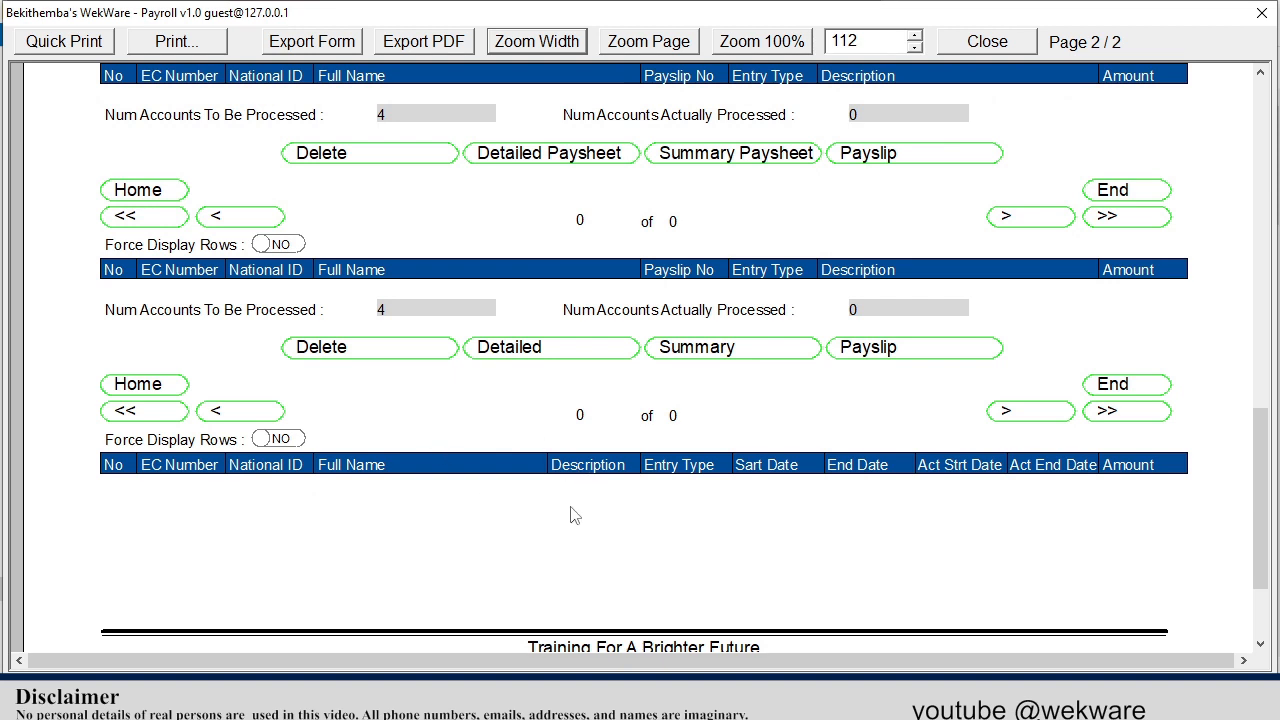
{"action": "scroll", "coordinate": [568, 489], "scroll_direction": "up", "scroll_amount": 10}
{"action": "scroll", "coordinate": [562, 450], "scroll_direction": "up", "scroll_amount": 7}
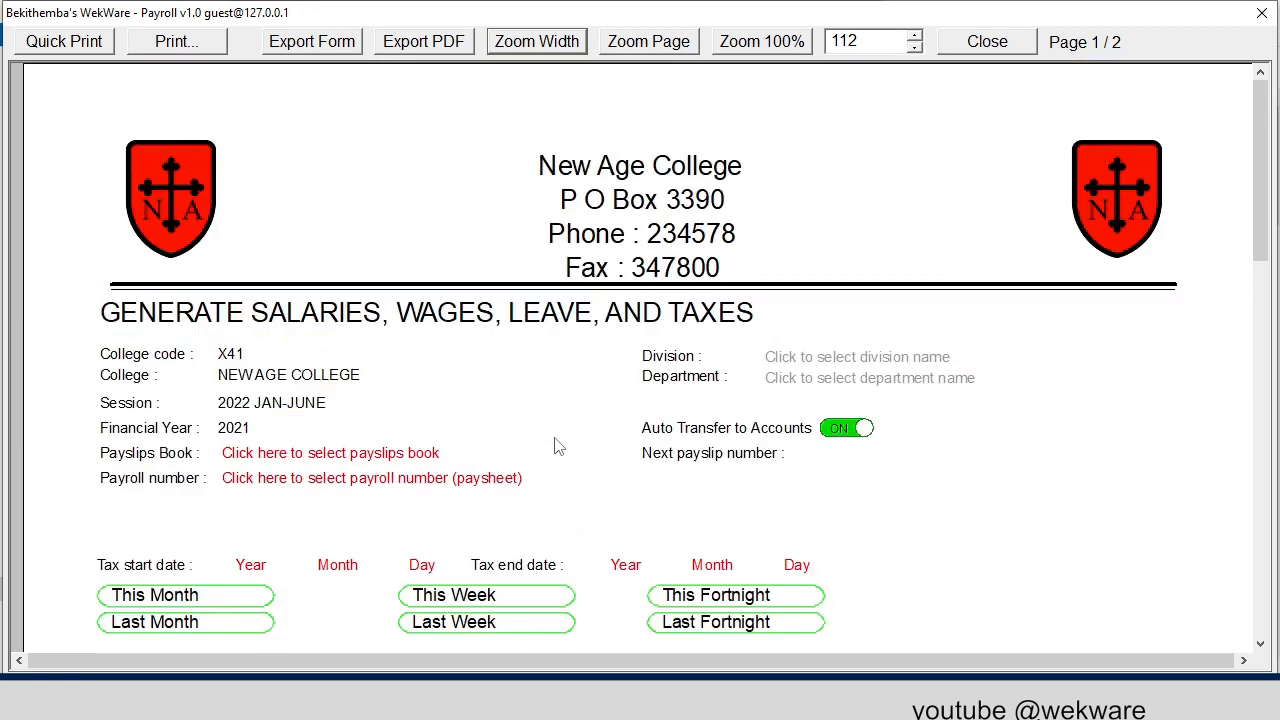
Select payslips book PAYSLIPS A007 and payroll number 2022 JANUARY SALARIES 001SL.
{"action": "left_click", "coordinate": [423, 461]}
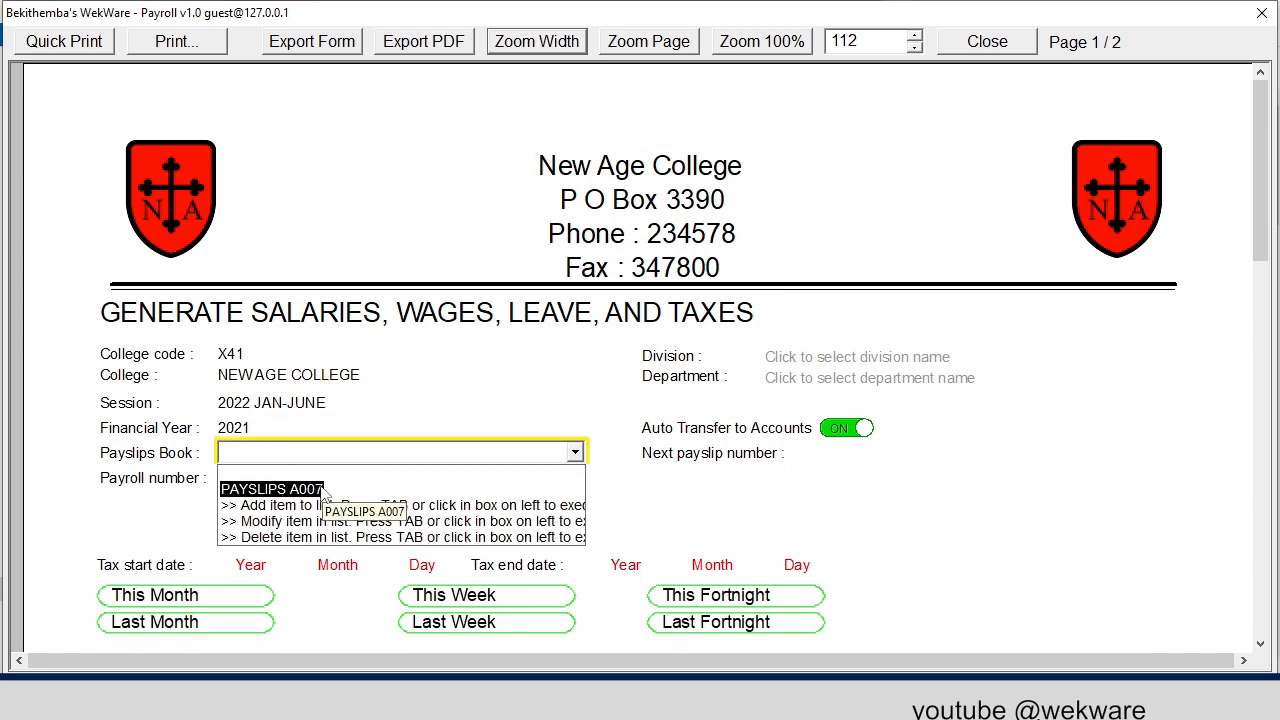
{"action": "left_click", "coordinate": [336, 488]}
{"action": "left_click", "coordinate": [339, 480]}
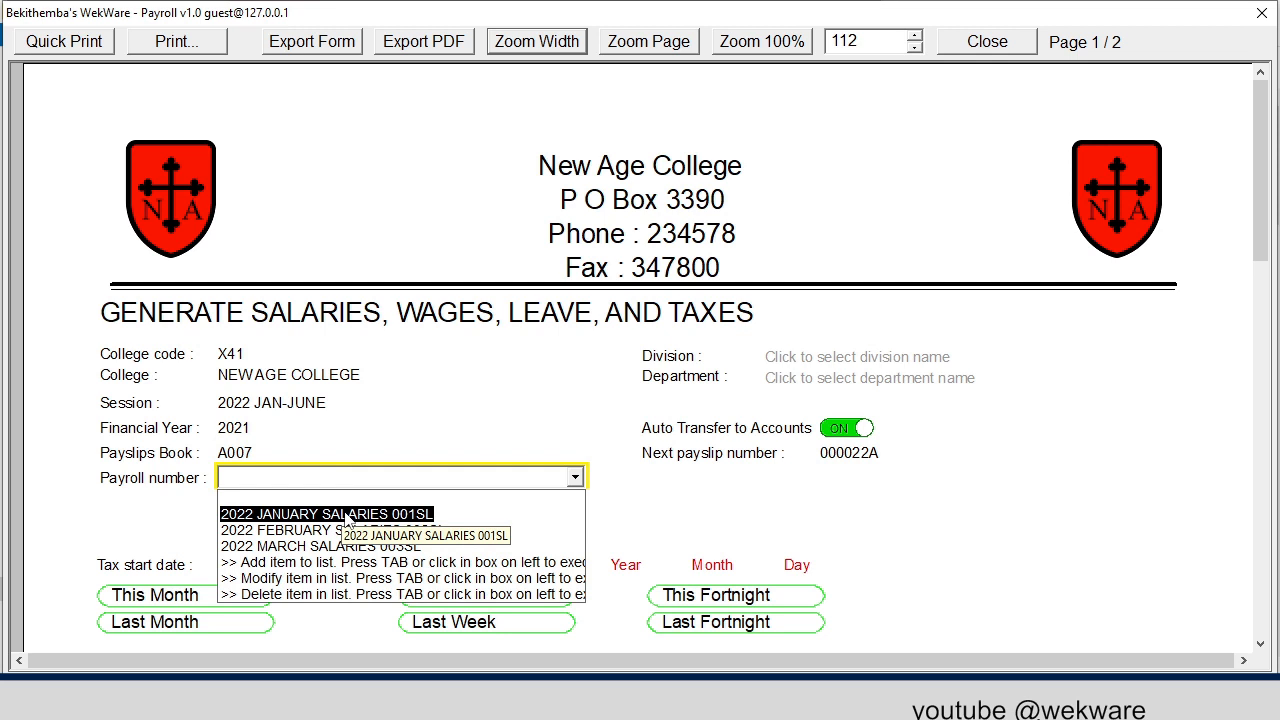
{"action": "left_click", "coordinate": [345, 514]}
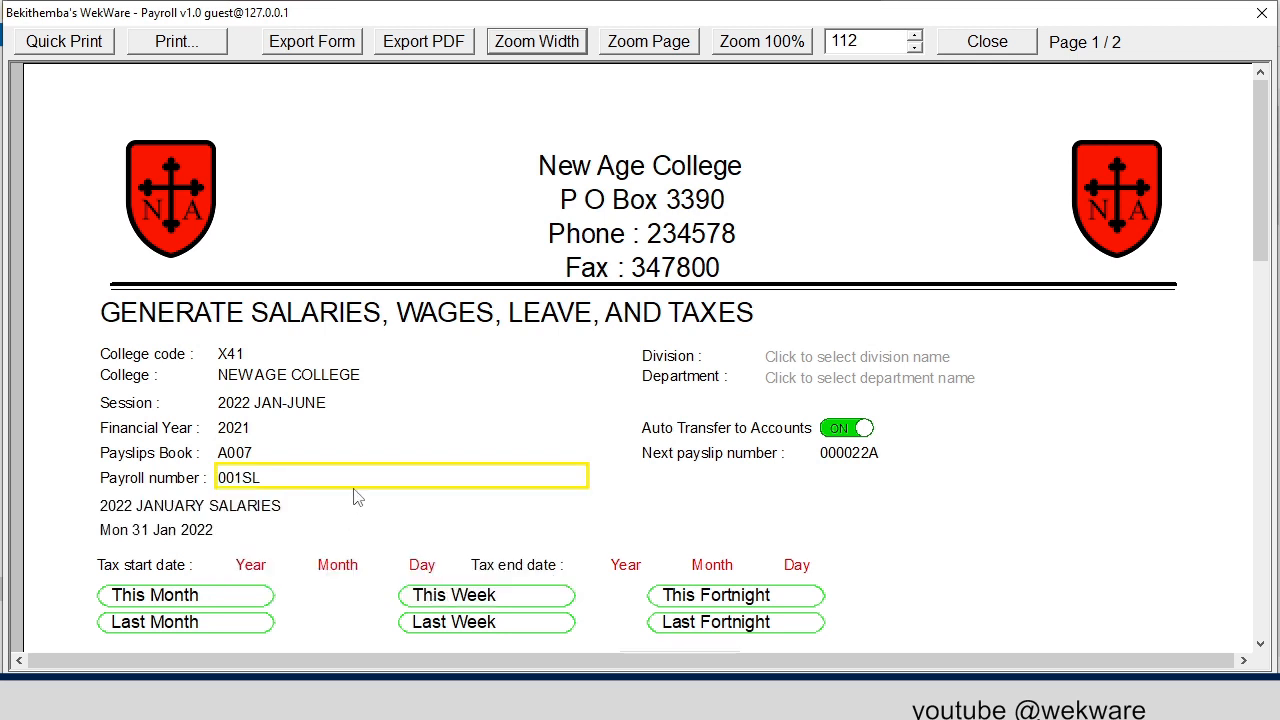
Set the tax start date to 2022 January 01.
{"action": "scroll", "coordinate": [357, 478], "scroll_direction": "down", "scroll_amount": 1}
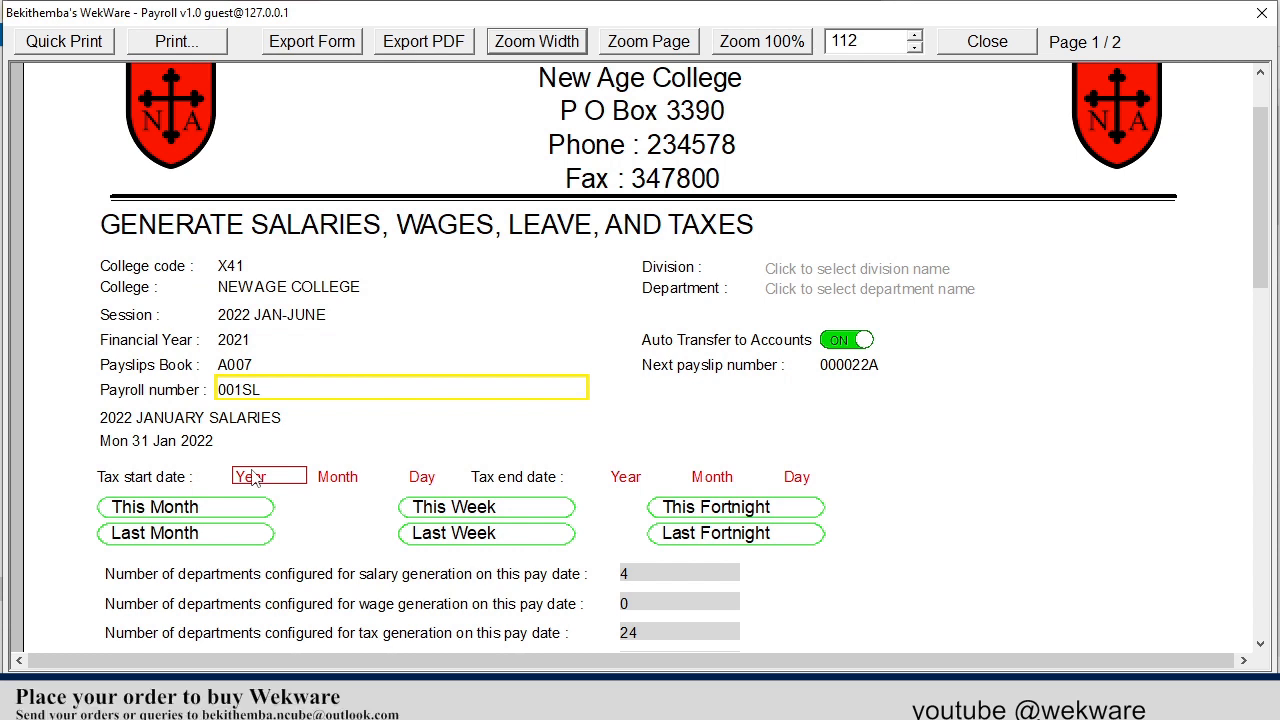
{"action": "left_click", "coordinate": [254, 479]}
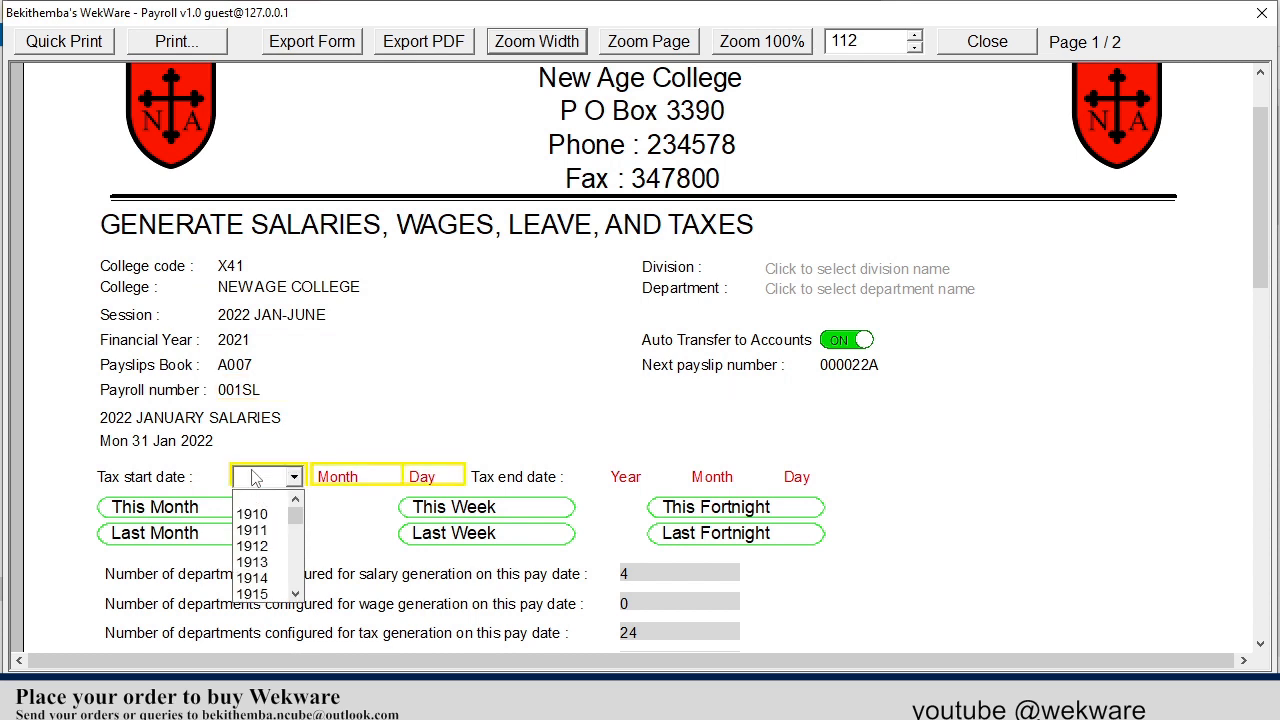
{"action": "type", "text": "2022"}
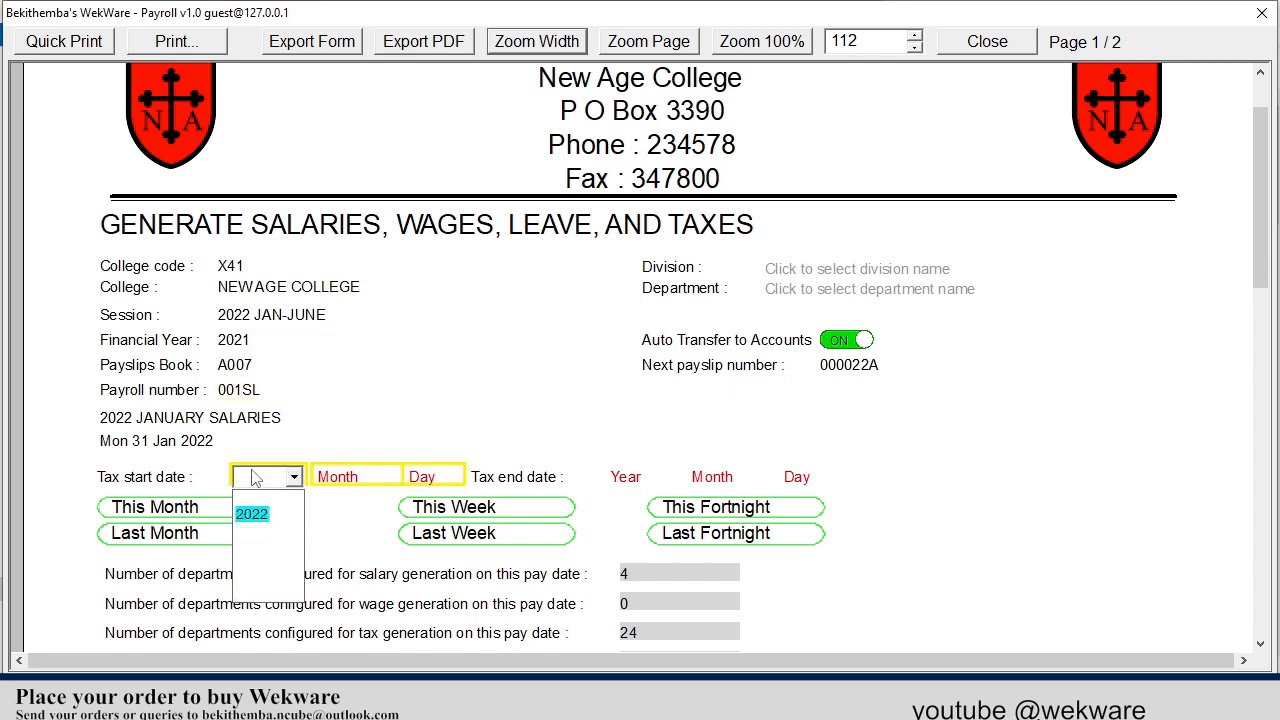
{"action": "left_click", "coordinate": [252, 514]}
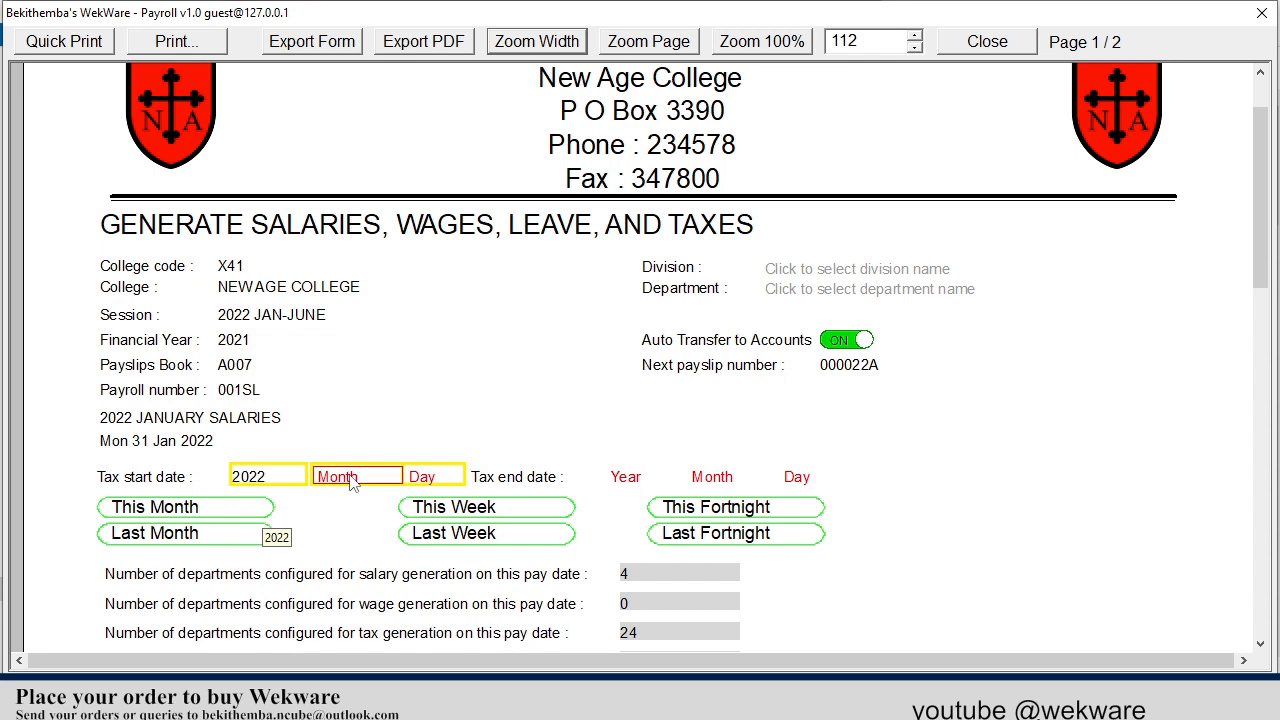
{"action": "left_click", "coordinate": [349, 479]}
{"action": "left_click", "coordinate": [341, 514]}
{"action": "left_click", "coordinate": [420, 478]}
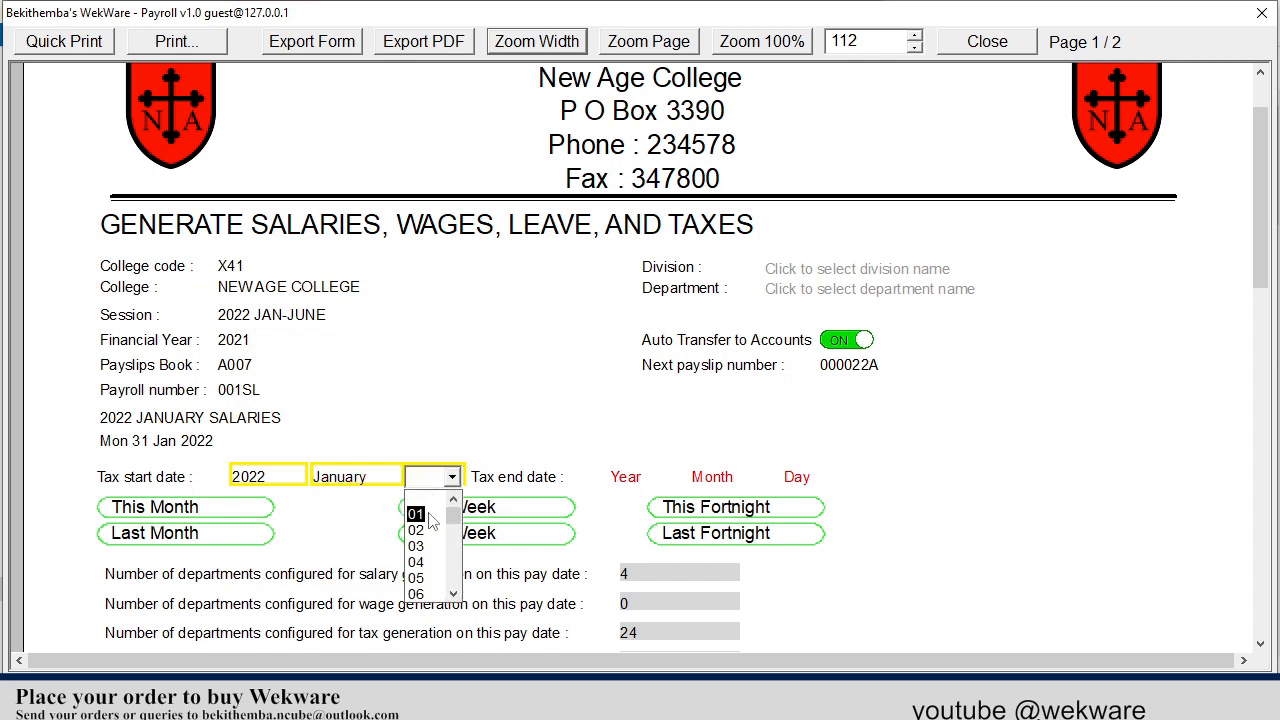
{"action": "left_click", "coordinate": [416, 512]}
Set the tax end date to 2022 January 31.
{"action": "left_click", "coordinate": [634, 480]}
{"action": "type", "text": "202"}
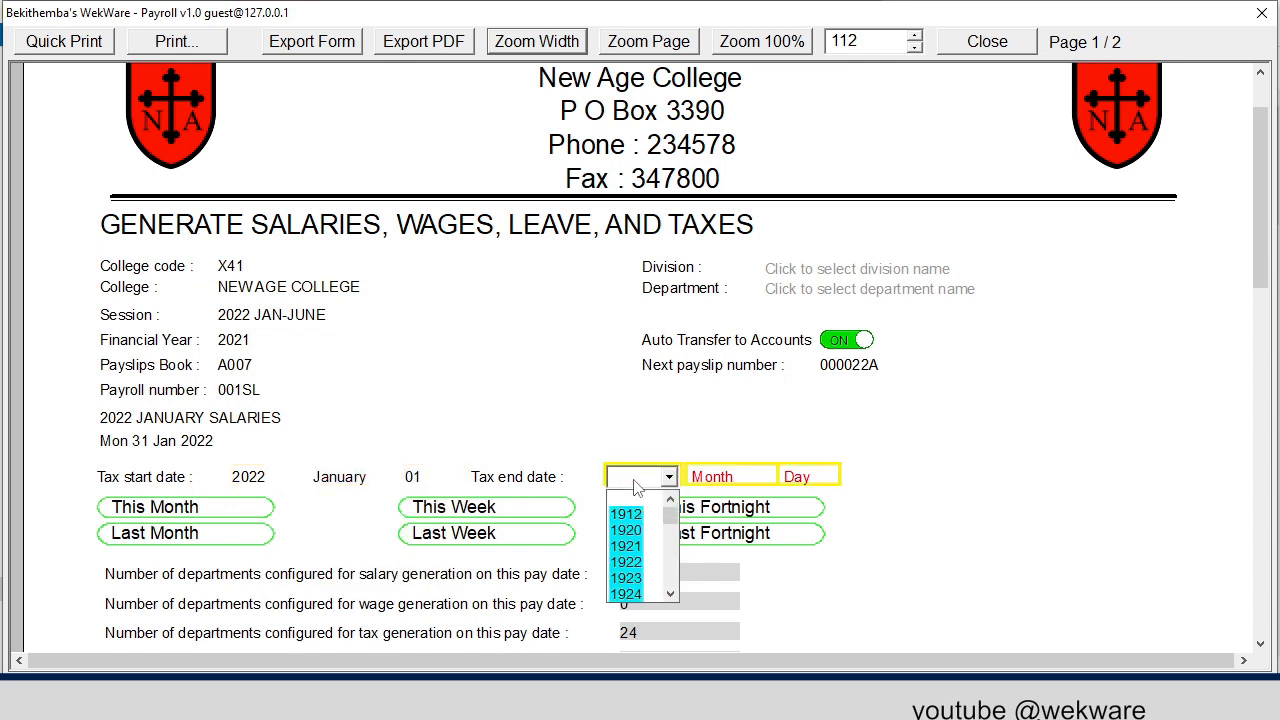
{"action": "type", "text": "2"}
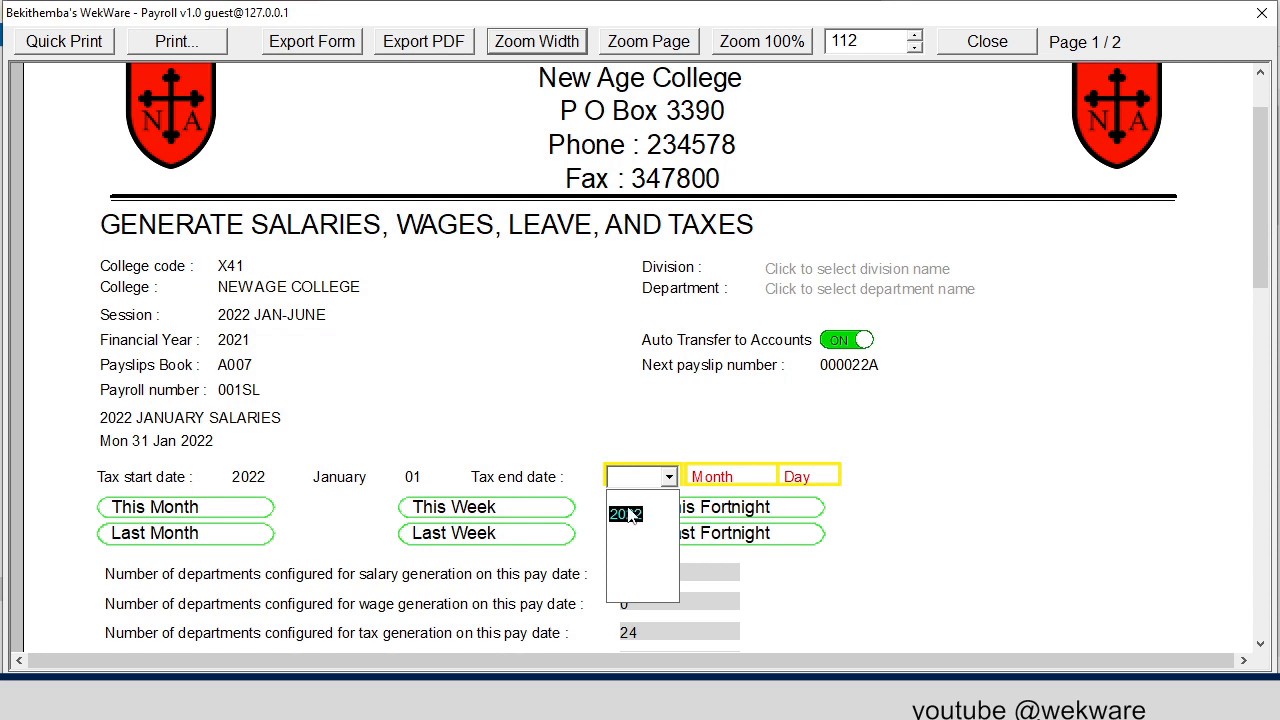
{"action": "left_click", "coordinate": [665, 510]}
{"action": "left_click", "coordinate": [730, 477]}
{"action": "left_click", "coordinate": [712, 514]}
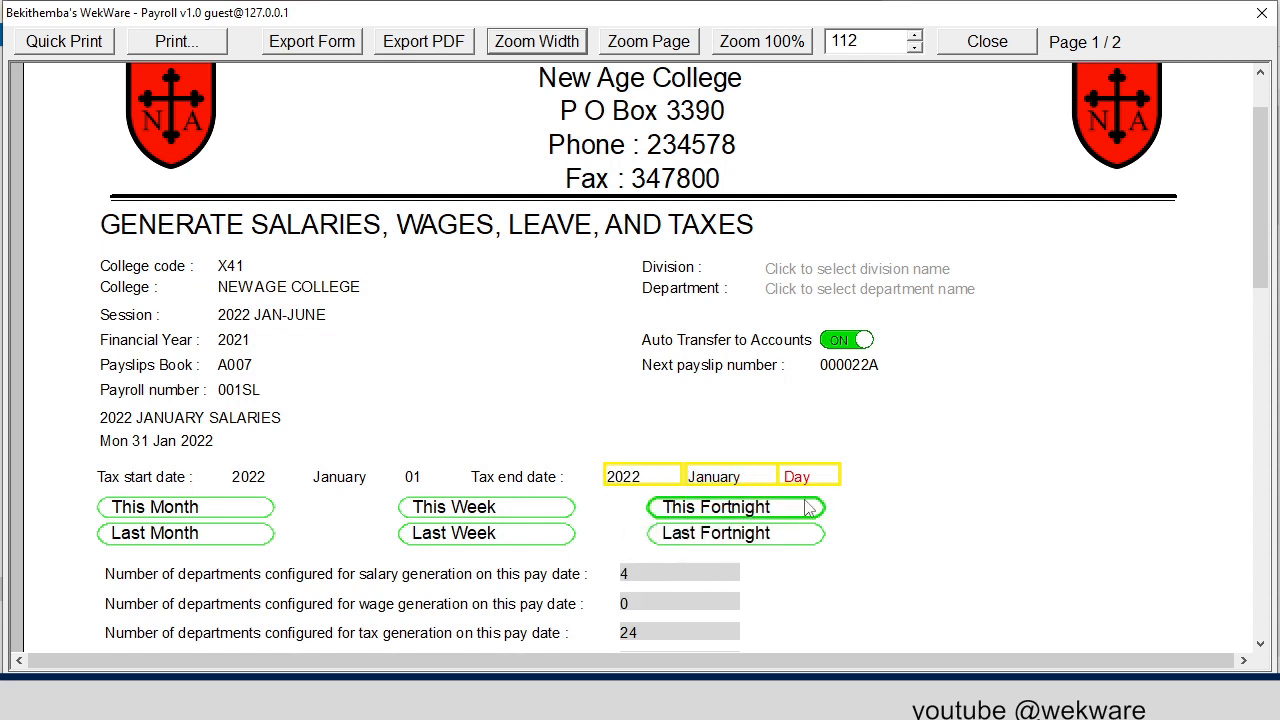
{"action": "left_click", "coordinate": [822, 478]}
{"action": "type", "text": "3"}
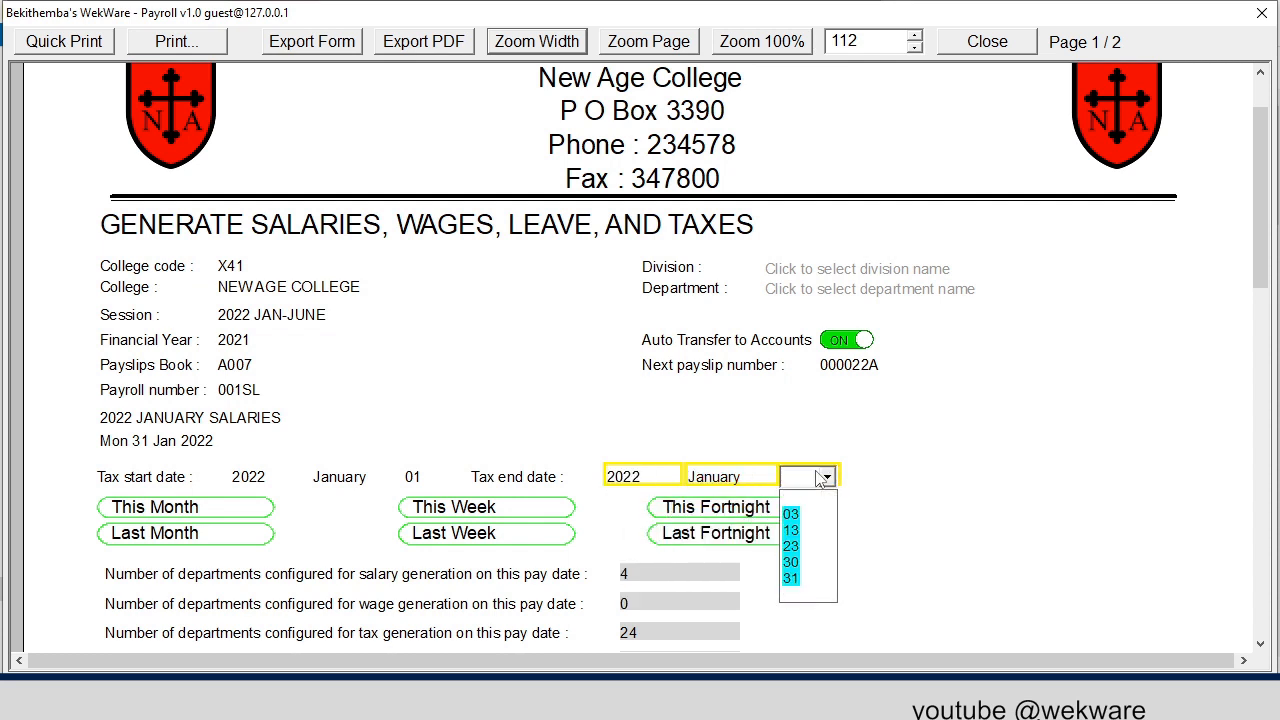
{"action": "left_click", "coordinate": [803, 585]}
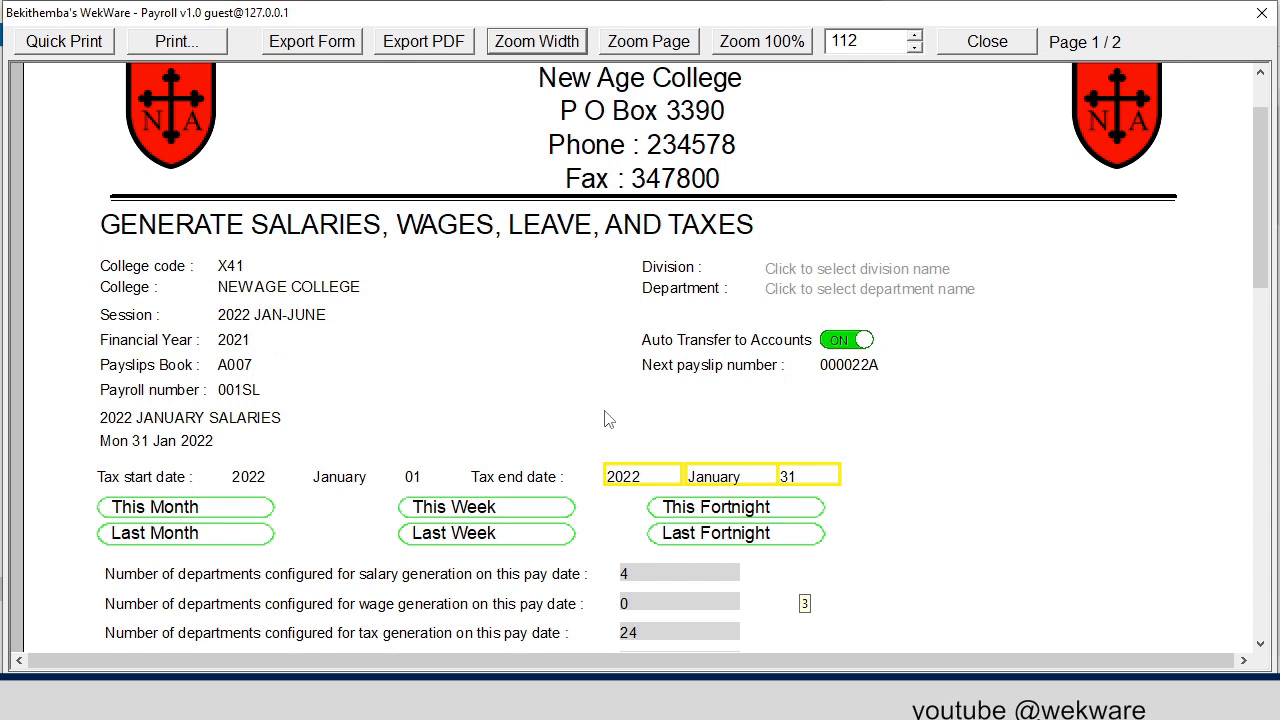
Run the salary, wage, leave and tax generation for all accounts on the January payroll.
{"action": "scroll", "coordinate": [620, 393], "scroll_direction": "down", "scroll_amount": 3}
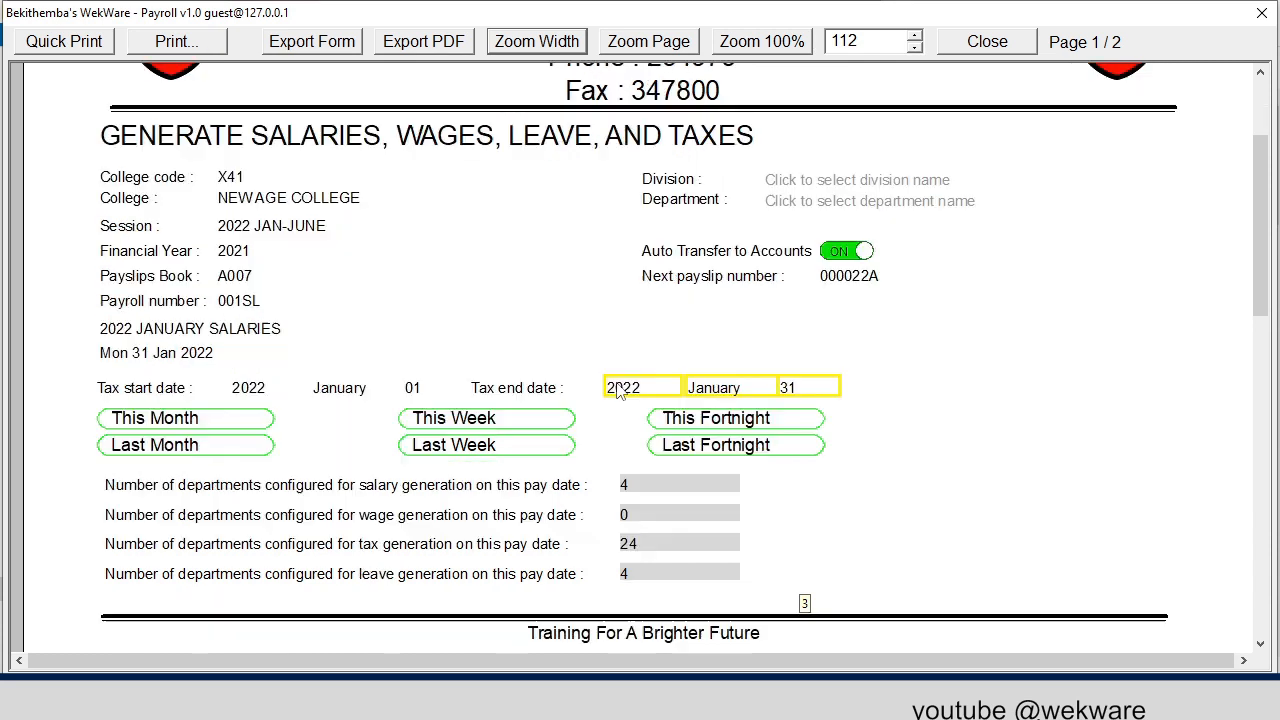
{"action": "scroll", "coordinate": [620, 393], "scroll_direction": "down", "scroll_amount": 2}
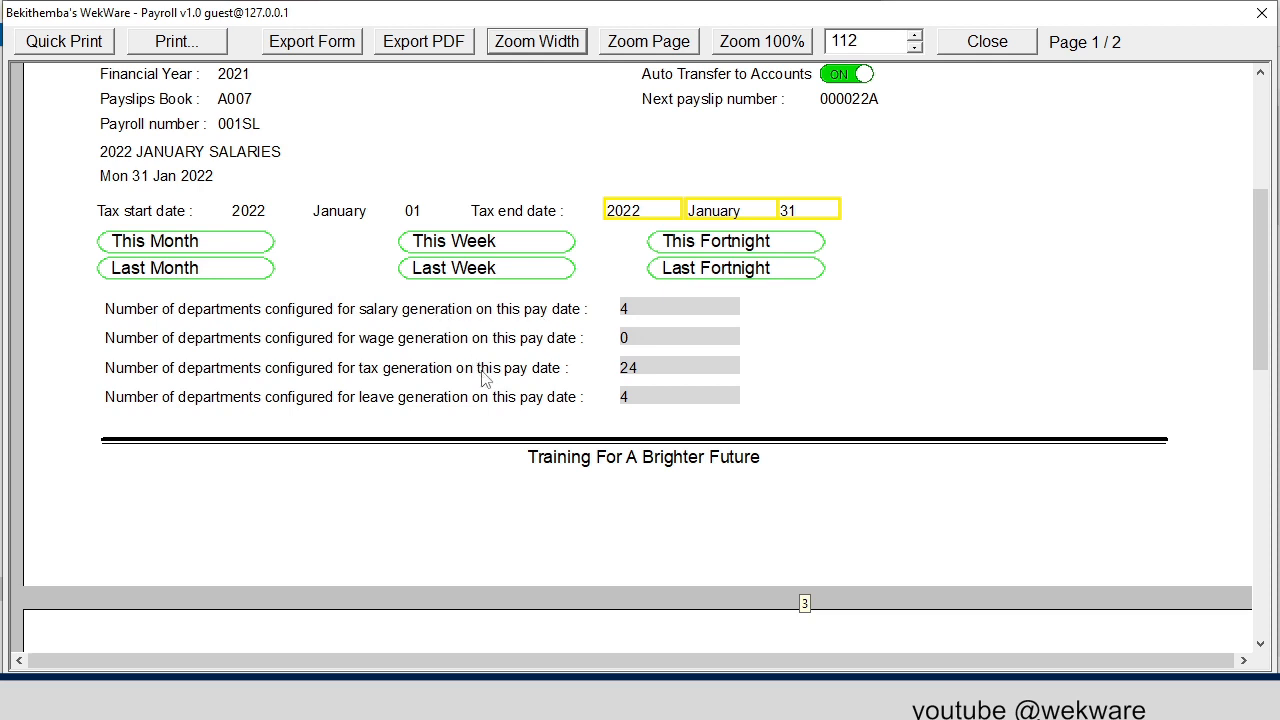
{"action": "scroll", "coordinate": [650, 414], "scroll_direction": "down", "scroll_amount": 5}
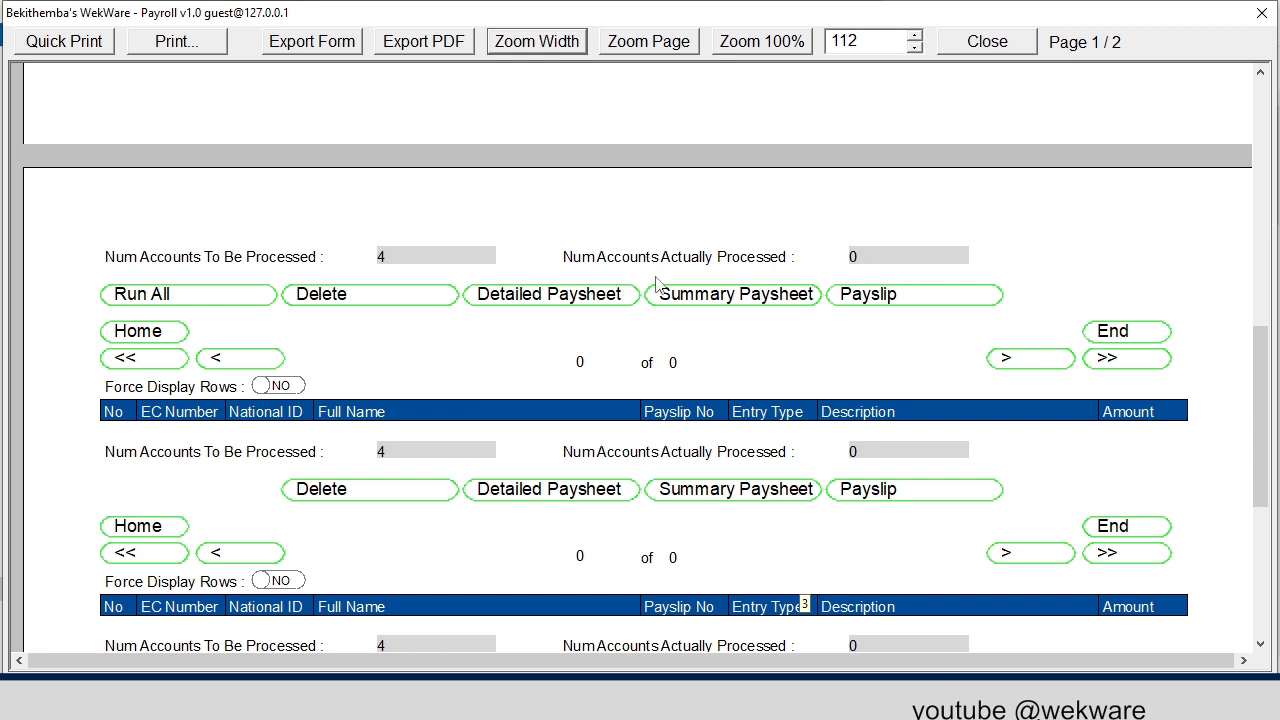
{"action": "scroll", "coordinate": [721, 290], "scroll_direction": "down", "scroll_amount": 4}
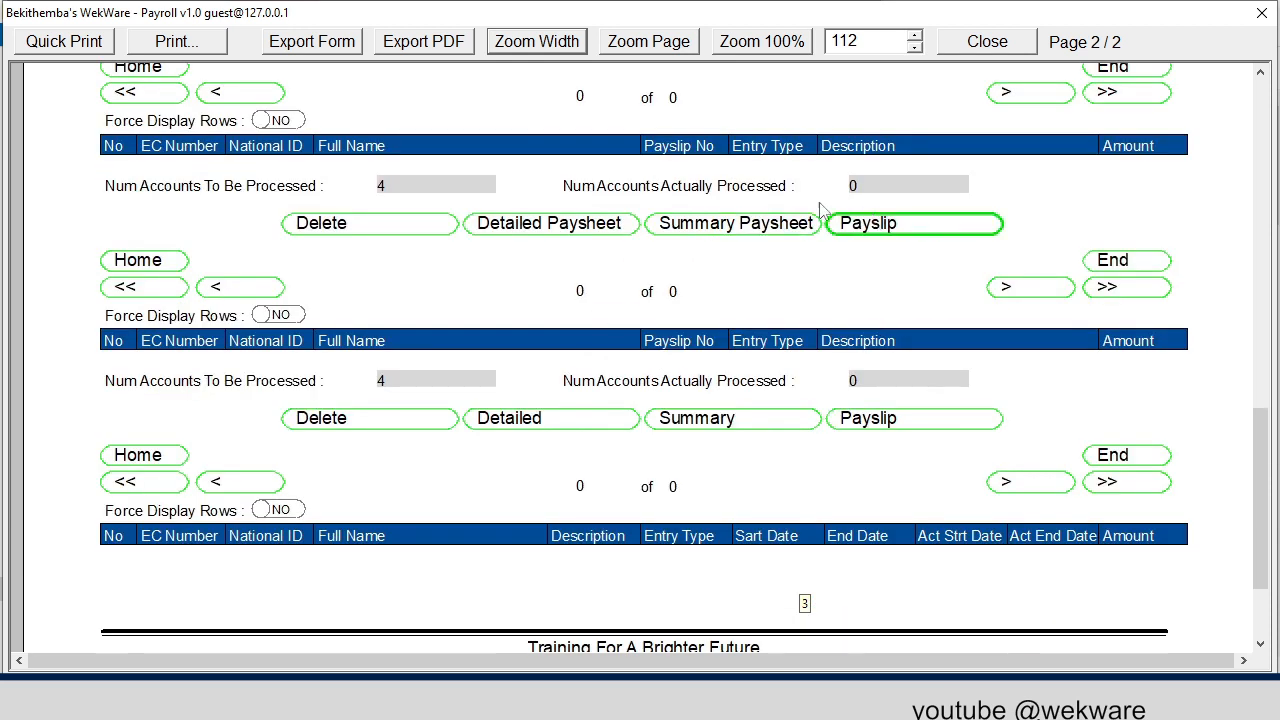
{"action": "scroll", "coordinate": [650, 375], "scroll_direction": "up", "scroll_amount": 10}
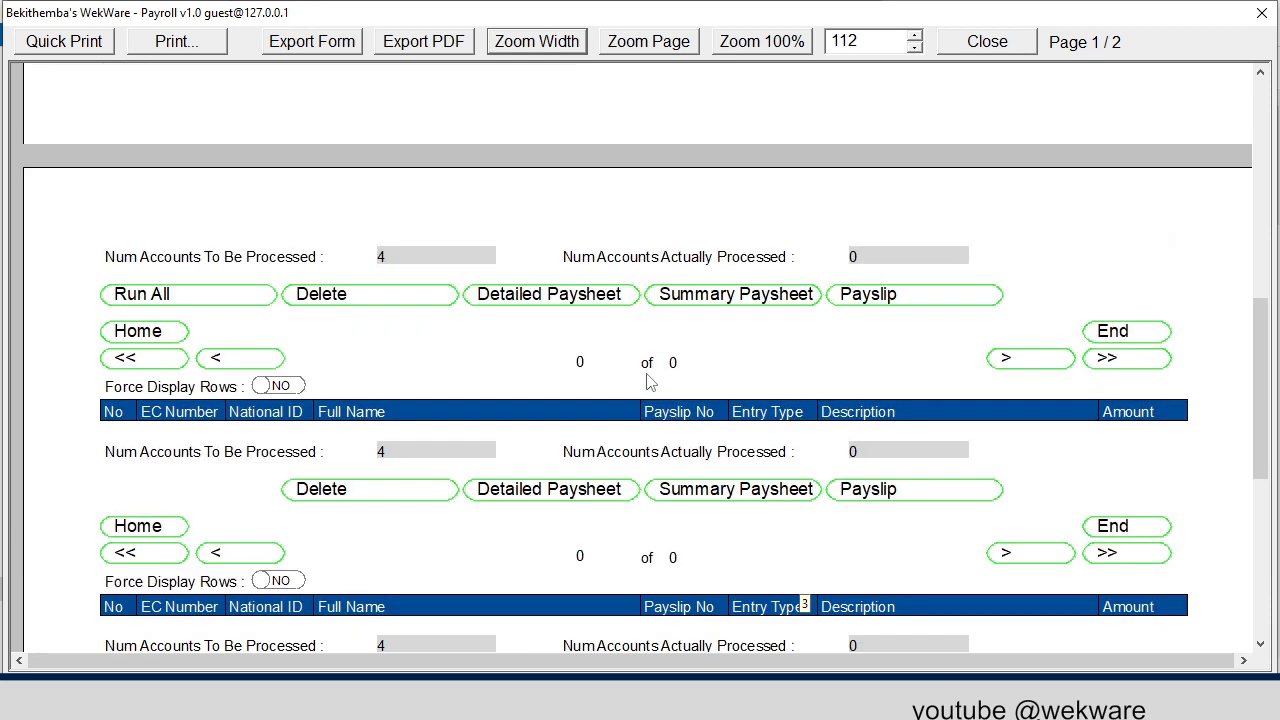
{"action": "left_click", "coordinate": [194, 562]}
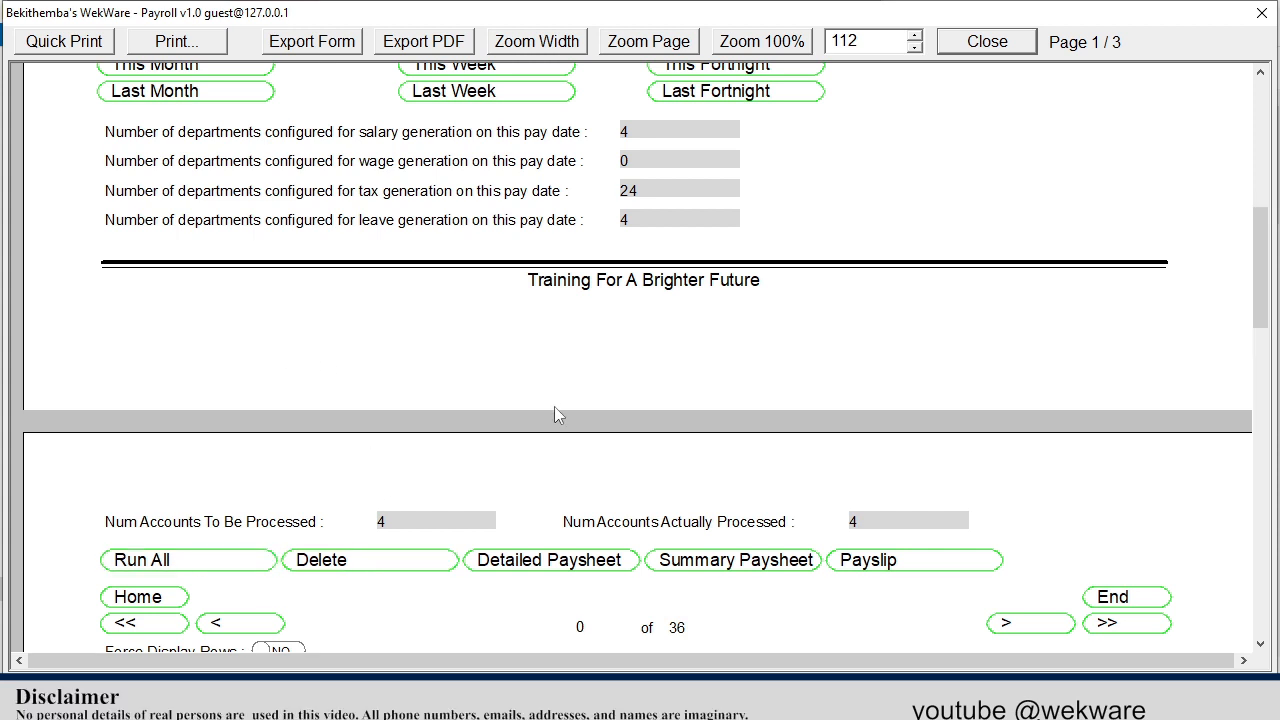
Examine the generated salary, allowance and tax entries and the vacation leave entries for each employee.
{"action": "scroll", "coordinate": [557, 410], "scroll_direction": "down", "scroll_amount": 3}
{"action": "scroll", "coordinate": [432, 378], "scroll_direction": "up", "scroll_amount": 2}
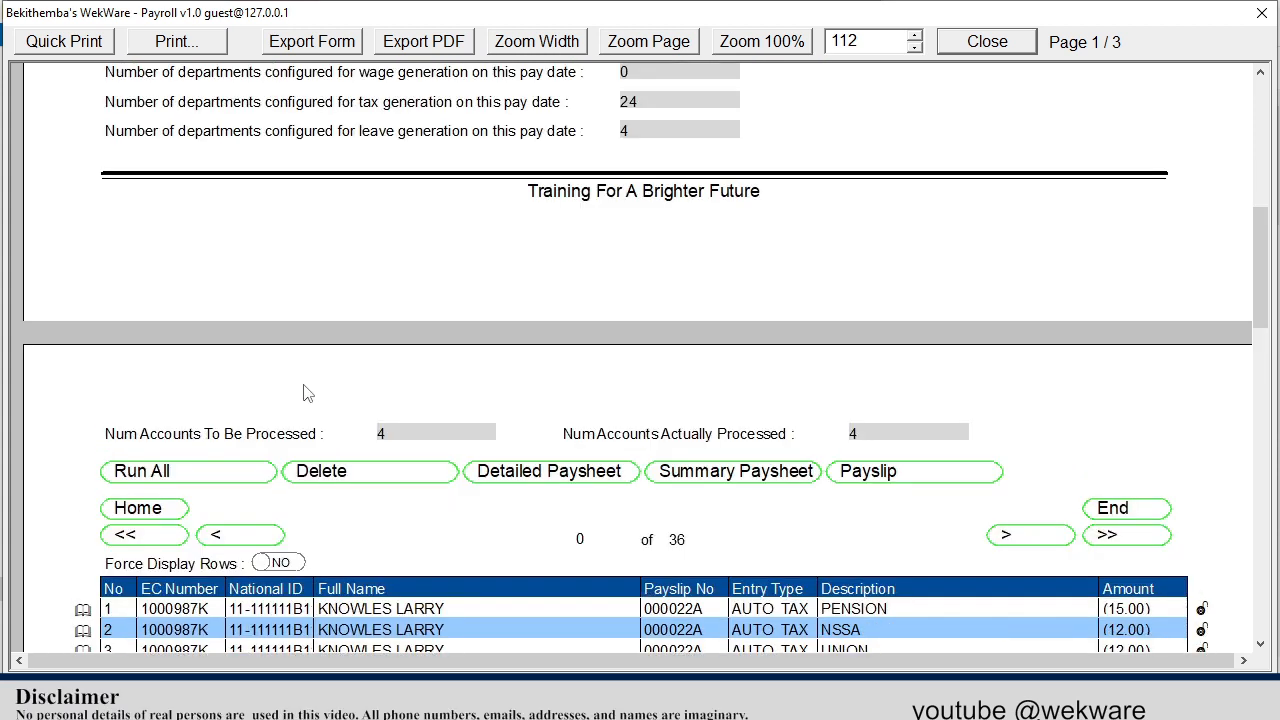
{"action": "scroll", "coordinate": [887, 431], "scroll_direction": "down", "scroll_amount": 5}
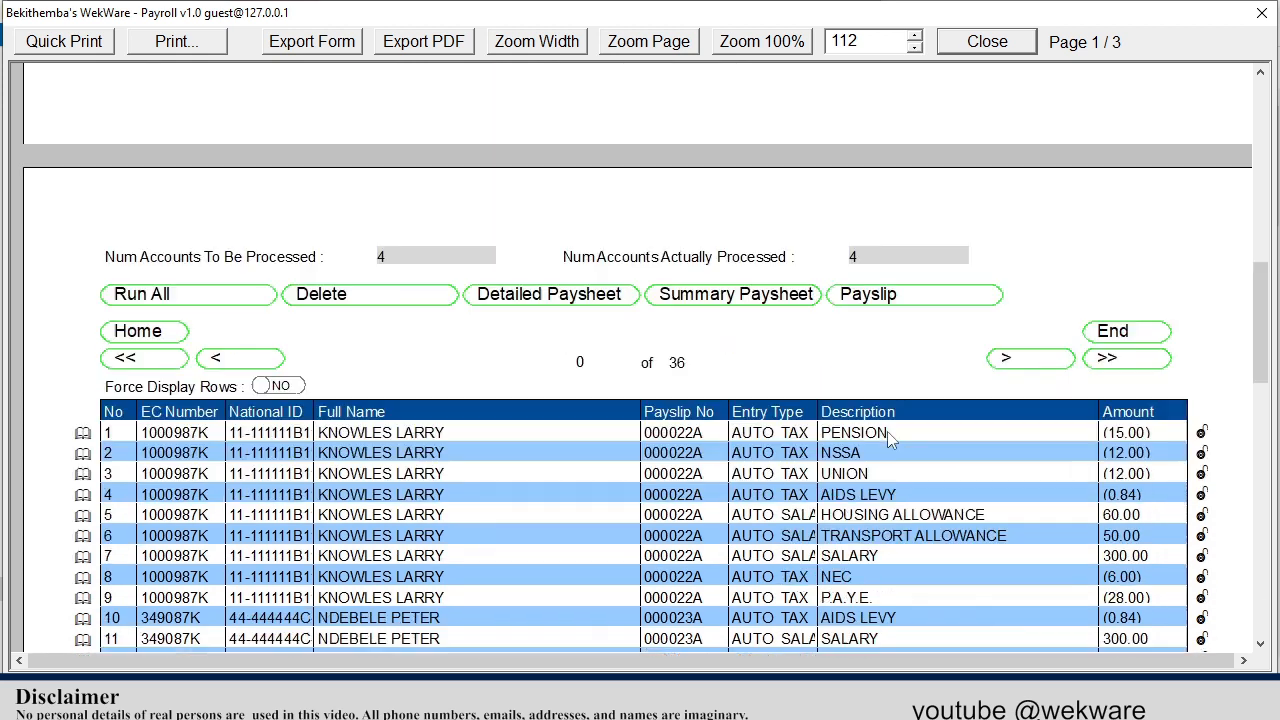
{"action": "scroll", "coordinate": [887, 437], "scroll_direction": "down", "scroll_amount": 2}
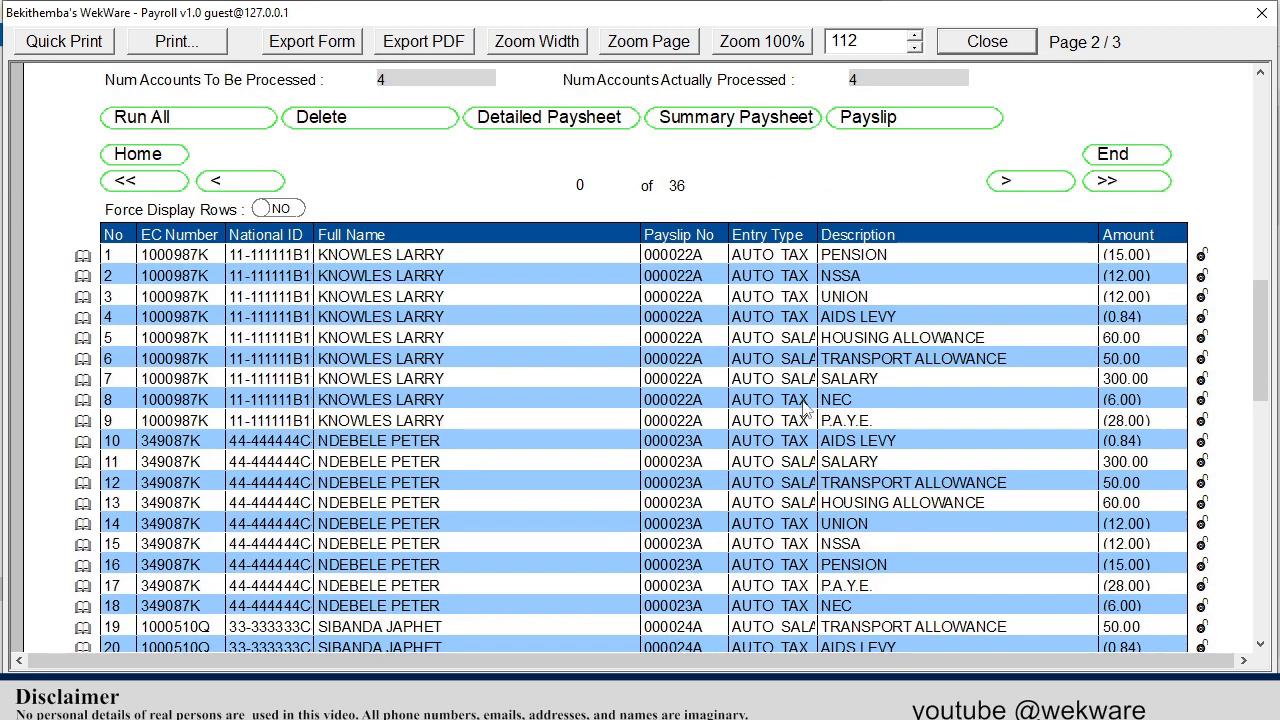
{"action": "scroll", "coordinate": [753, 334], "scroll_direction": "up", "scroll_amount": 4}
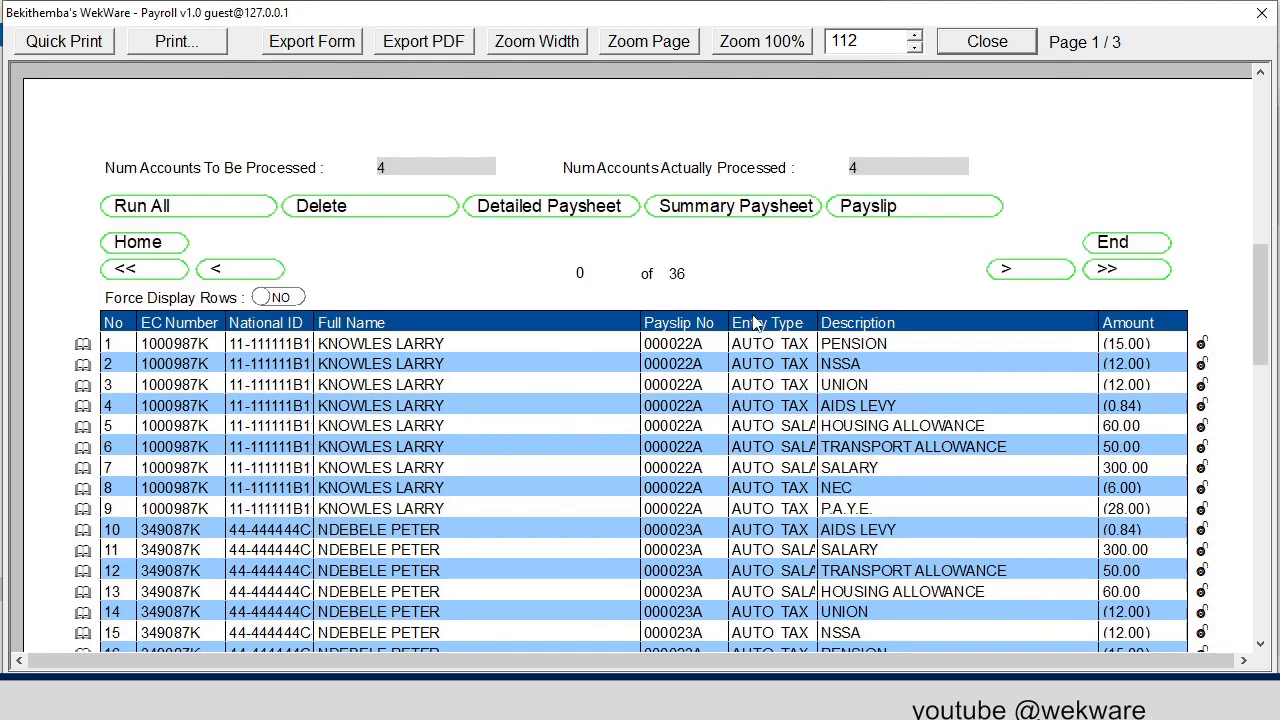
{"action": "scroll", "coordinate": [753, 334], "scroll_direction": "up", "scroll_amount": 10}
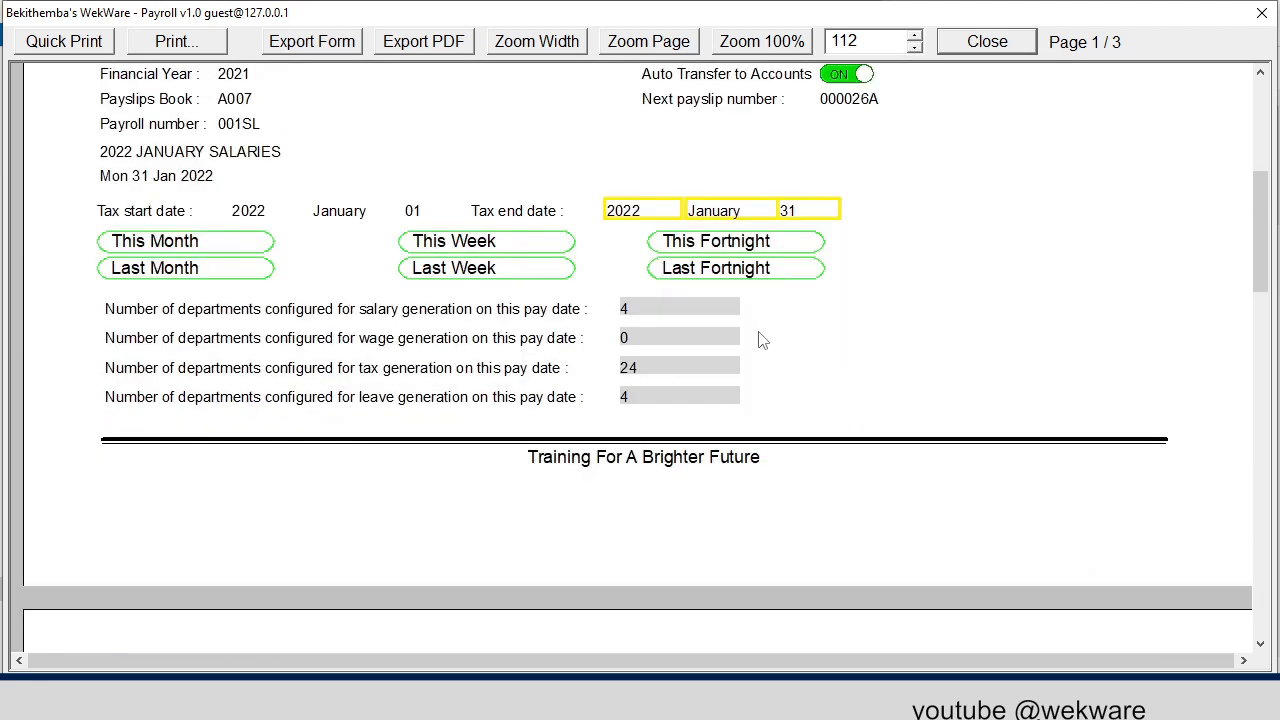
{"action": "scroll", "coordinate": [757, 337], "scroll_direction": "down", "scroll_amount": 12}
{"action": "scroll", "coordinate": [771, 428], "scroll_direction": "down", "scroll_amount": 15}
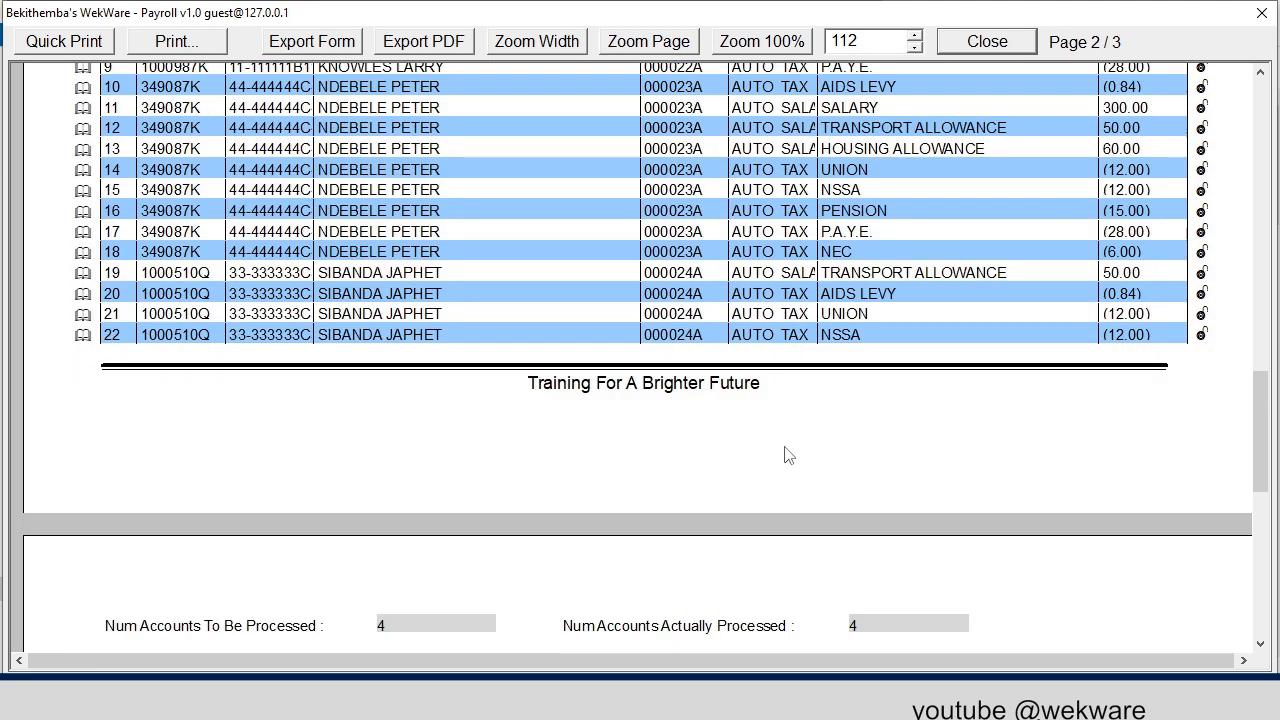
{"action": "scroll", "coordinate": [785, 455], "scroll_direction": "down", "scroll_amount": 2}
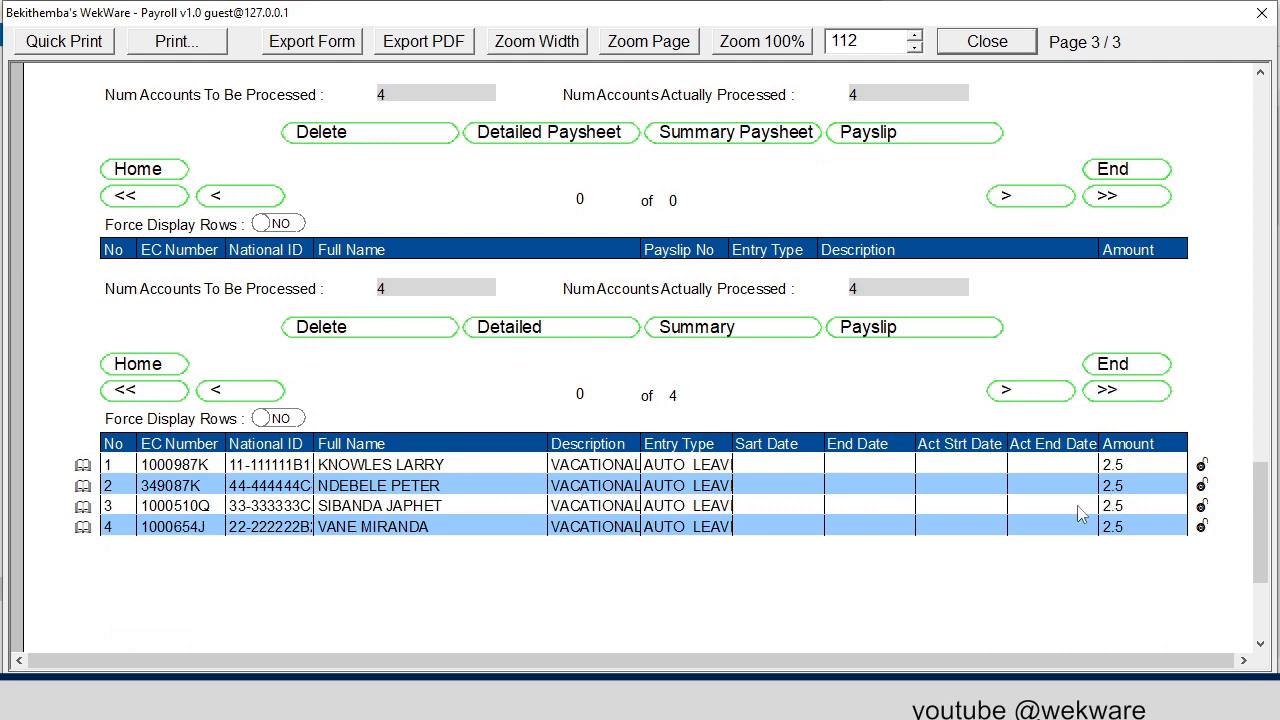
Preview the summary paysheet for the January 2022 employee salary entries, check each employee's amount and the total, and close the report.
{"action": "scroll", "coordinate": [705, 413], "scroll_direction": "up", "scroll_amount": 10}
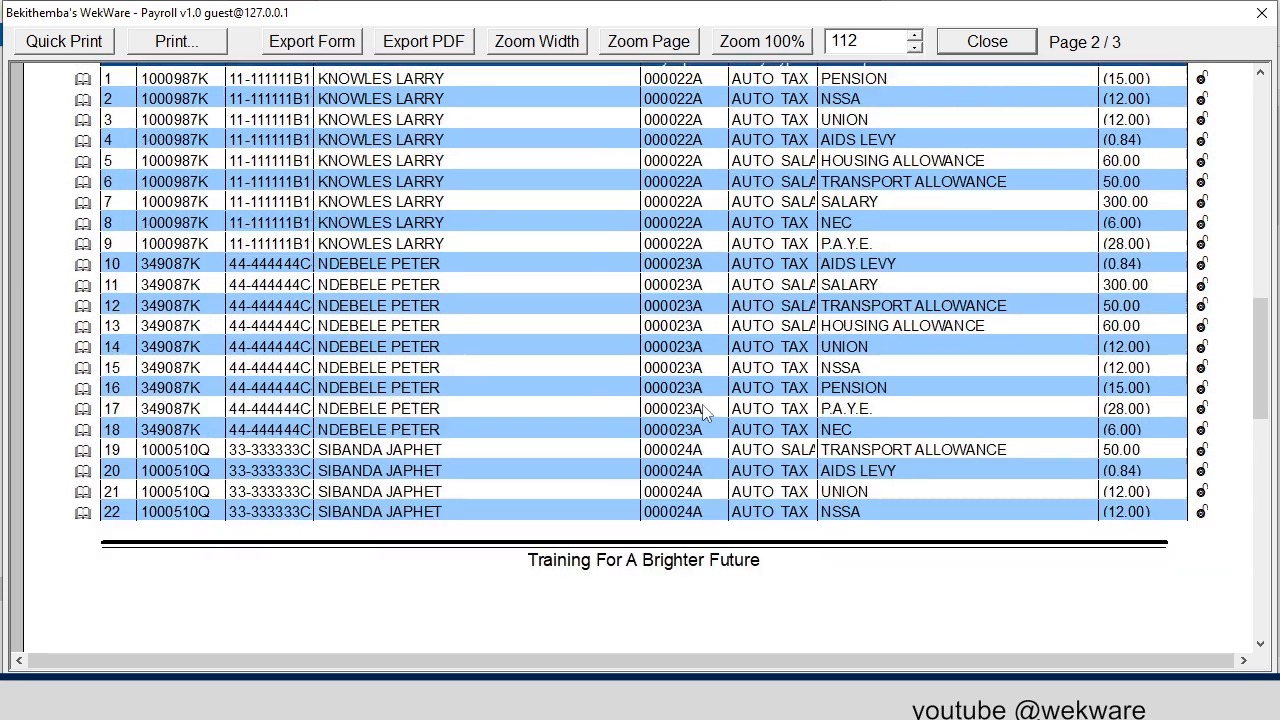
{"action": "scroll", "coordinate": [705, 413], "scroll_direction": "up", "scroll_amount": 5}
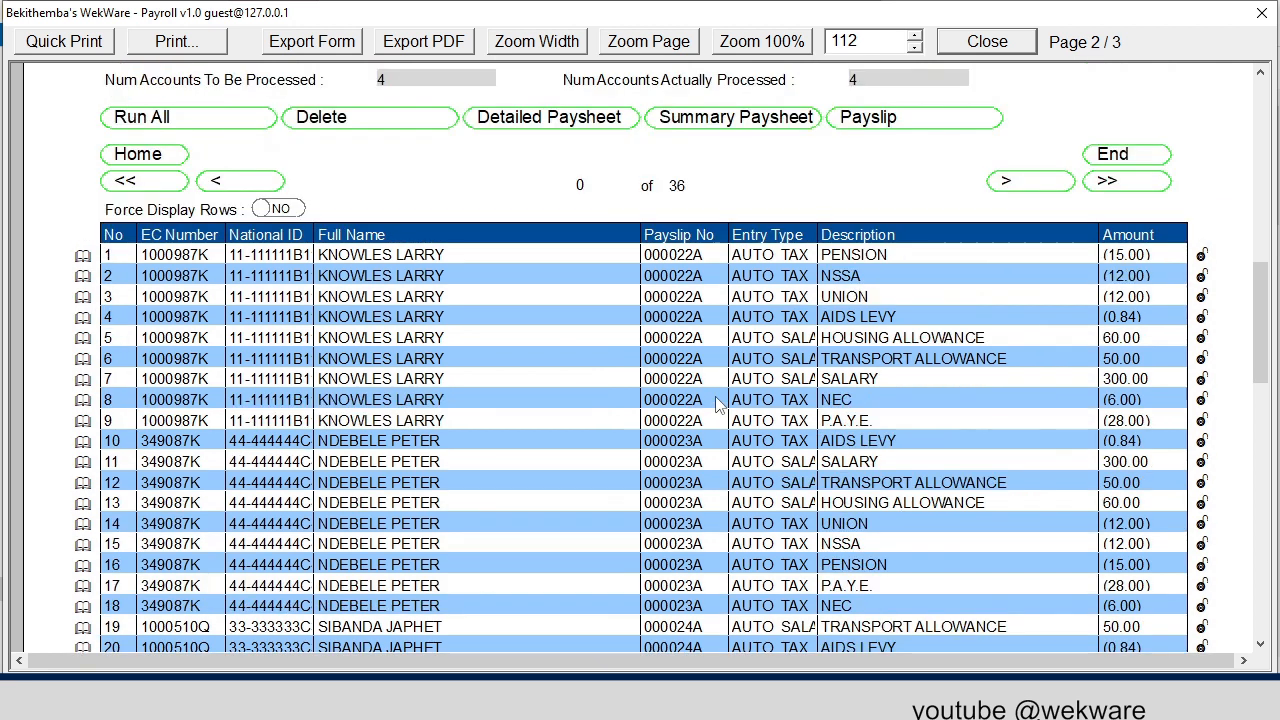
{"action": "left_click", "coordinate": [845, 368]}
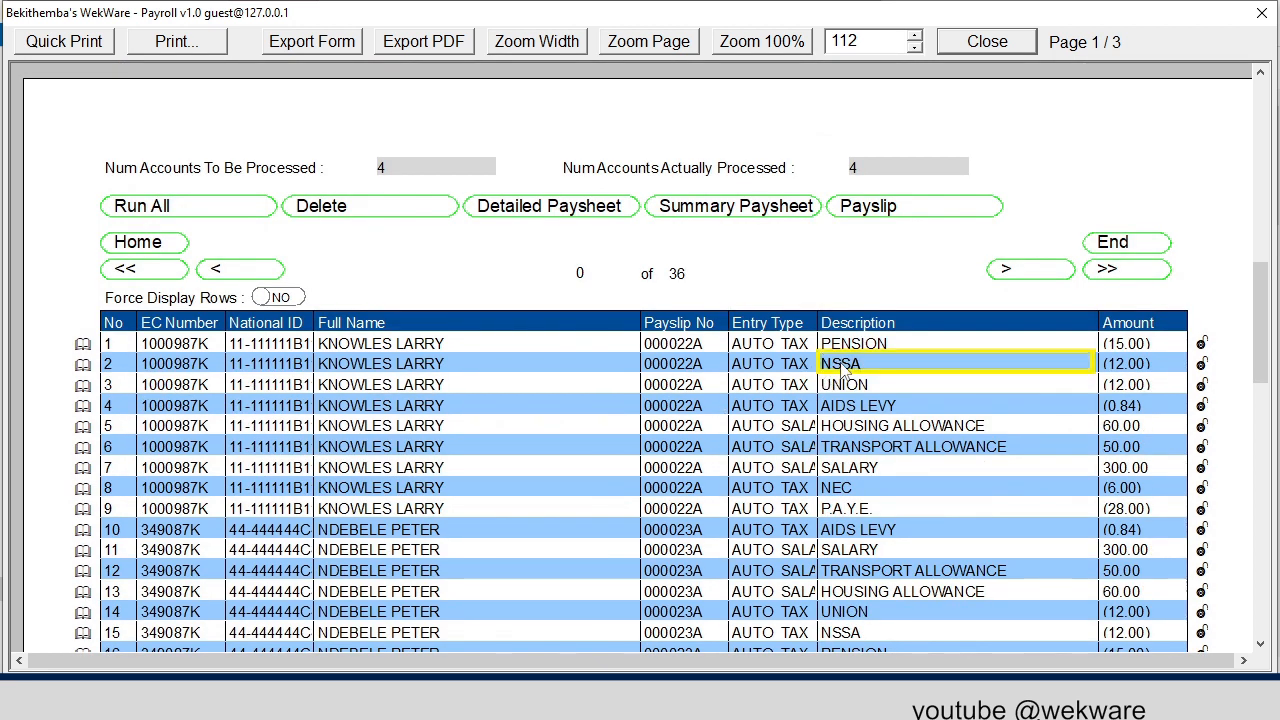
{"action": "left_click", "coordinate": [707, 217]}
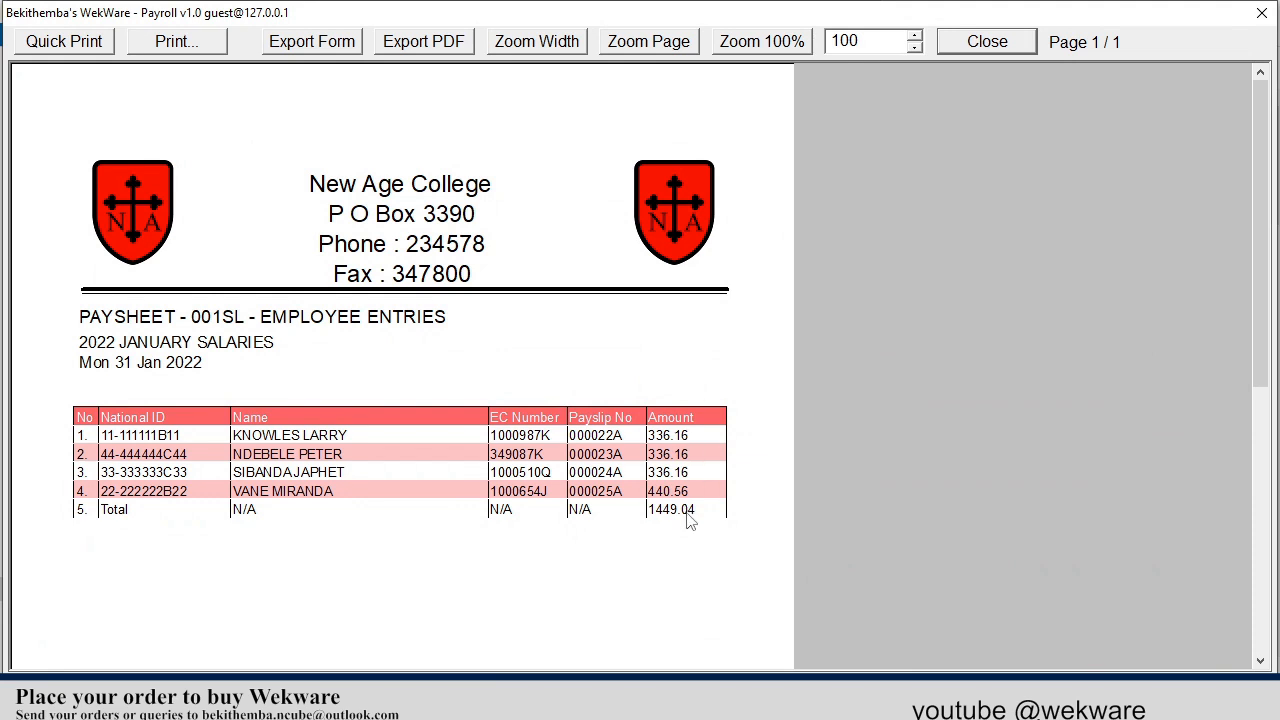
{"action": "left_click", "coordinate": [959, 50]}
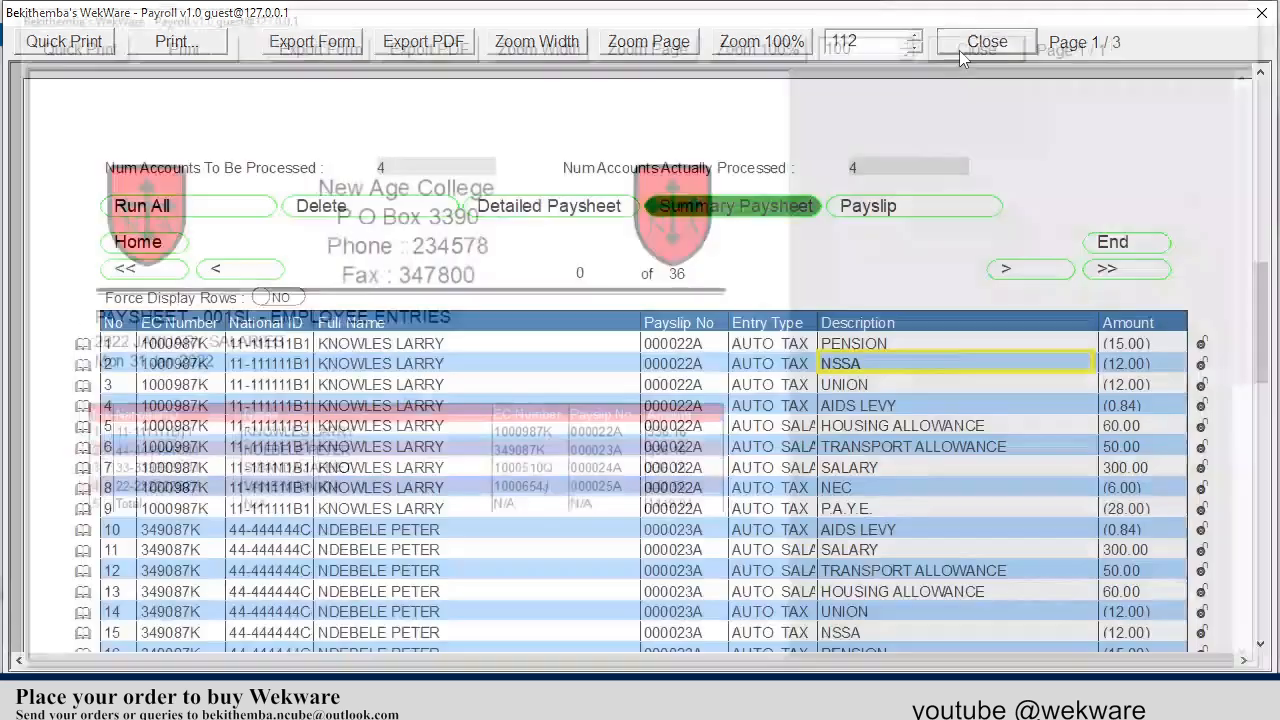
Preview the employee payslip from the salary and tax entries, review its benefits, deductions and net salary, and close it.
{"action": "left_click", "coordinate": [922, 208]}
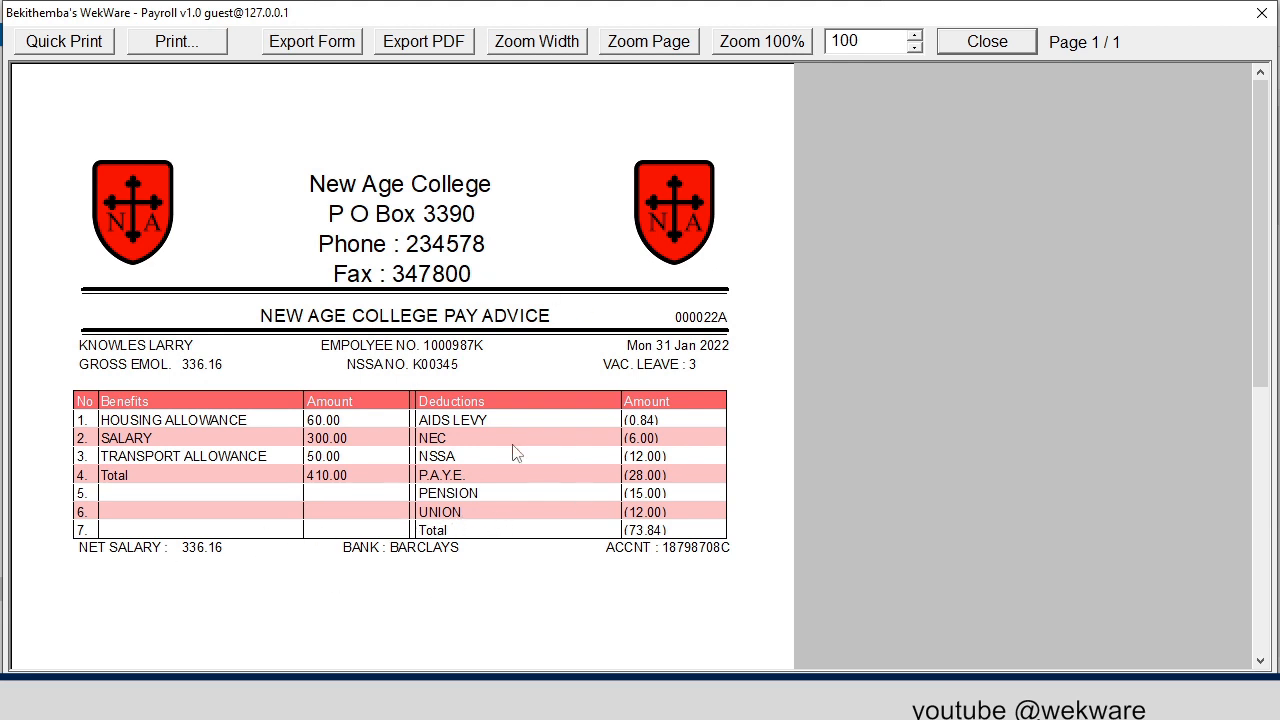
{"action": "left_click", "coordinate": [968, 47]}
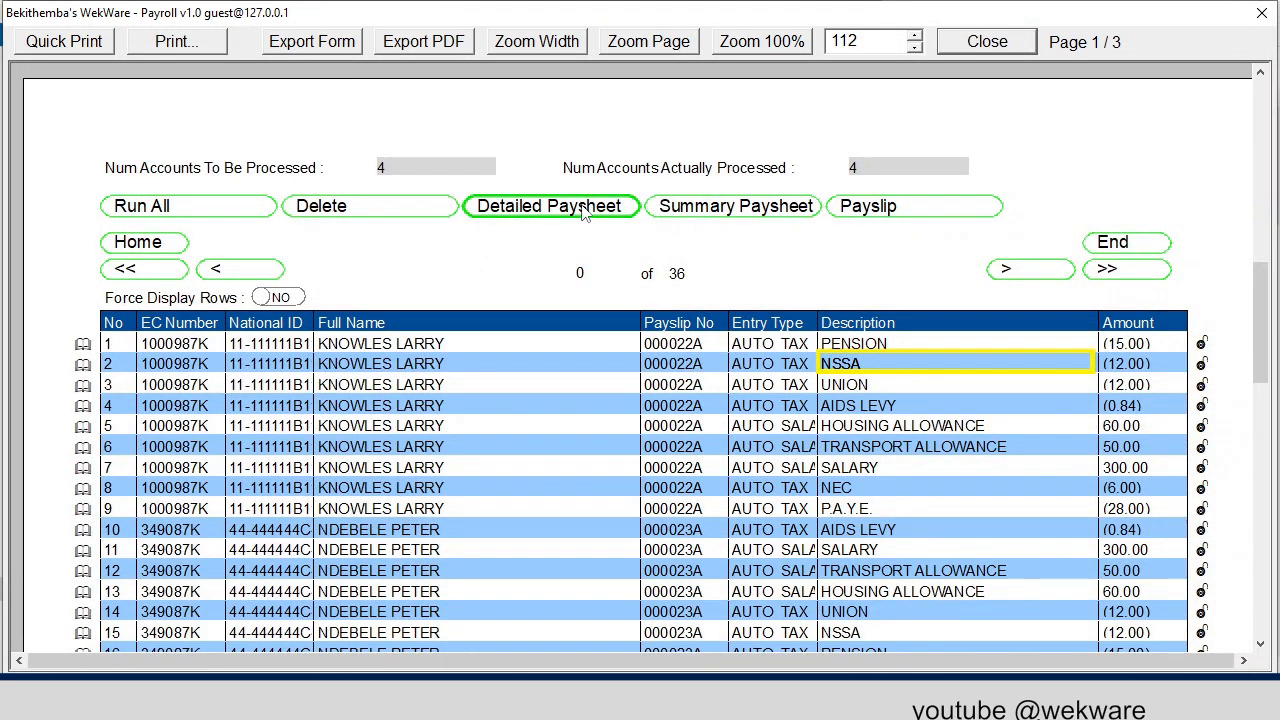
Open the detailed paysheet for the January 2022 employee salary and tax entries.
{"action": "left_click", "coordinate": [584, 207]}
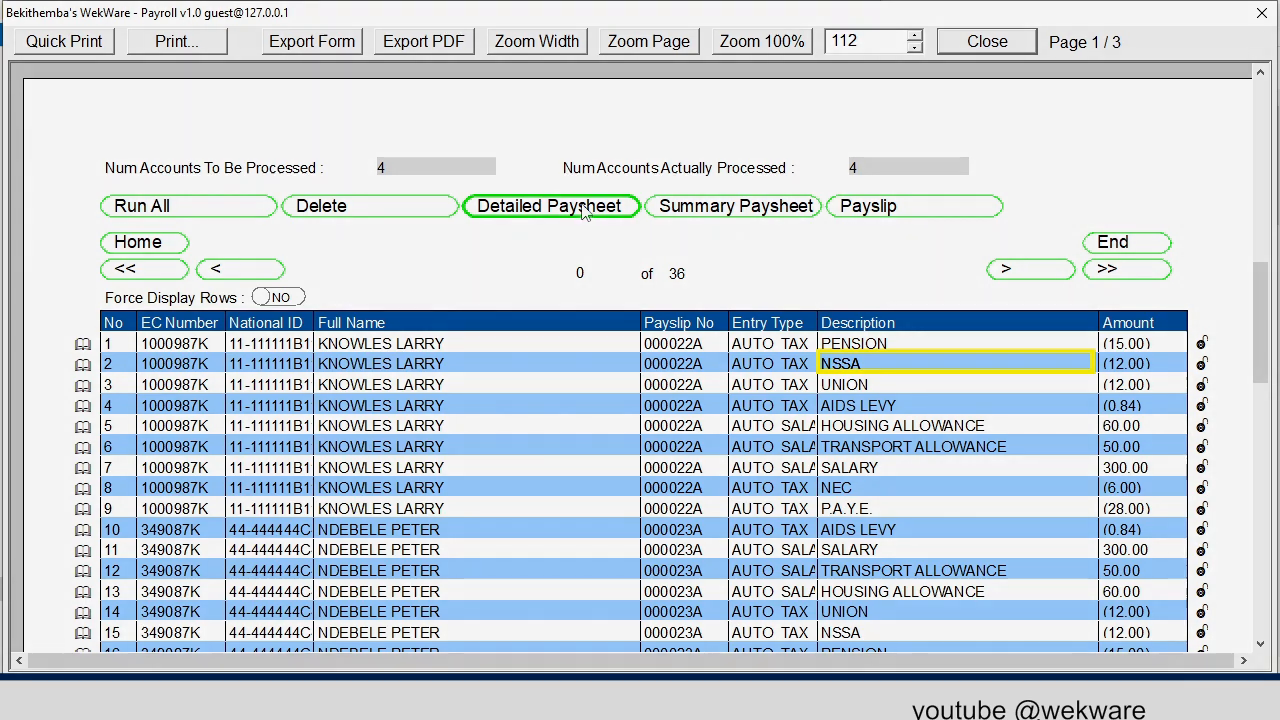